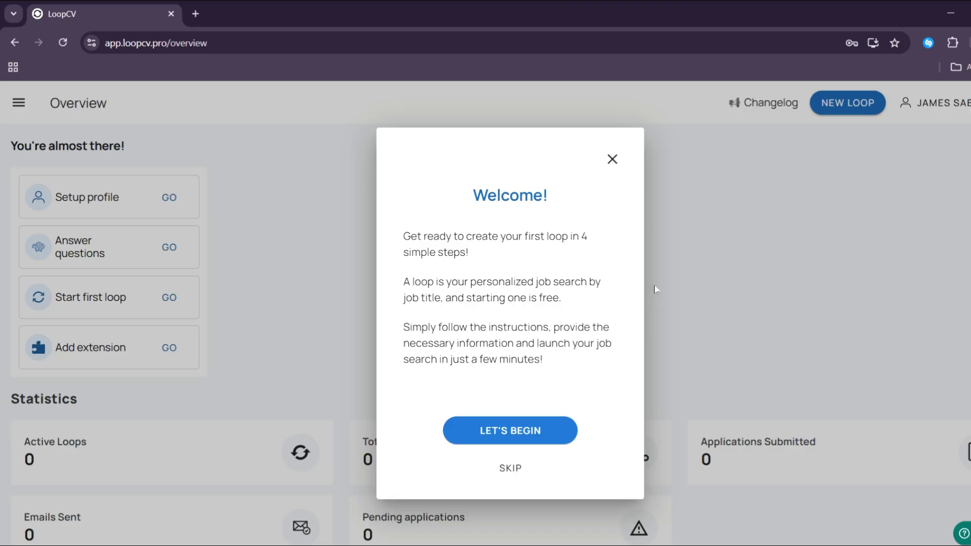
- Dismiss the welcome popup, look over the zeroed Overview statistics, and open the navigation sidebar
click(616, 163)
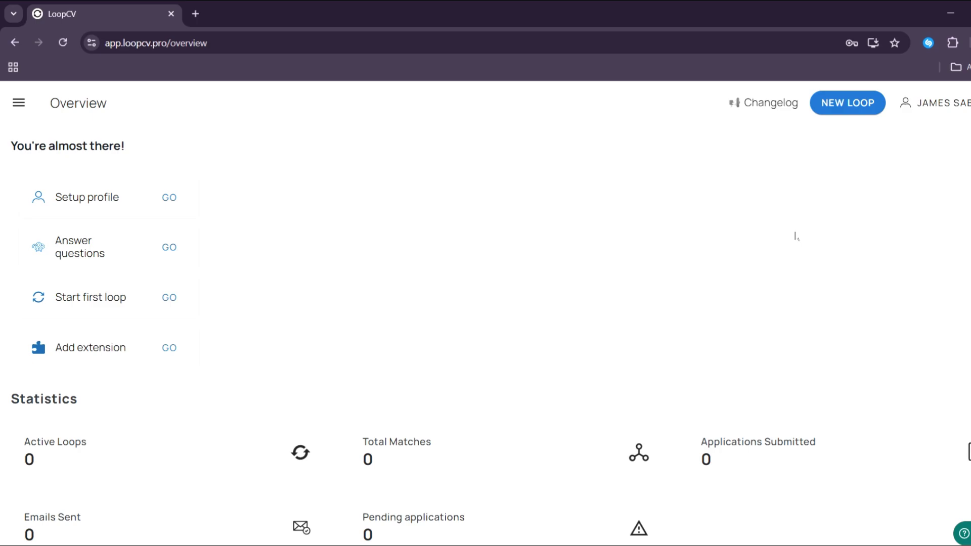
scroll(639, 230, down, 1)
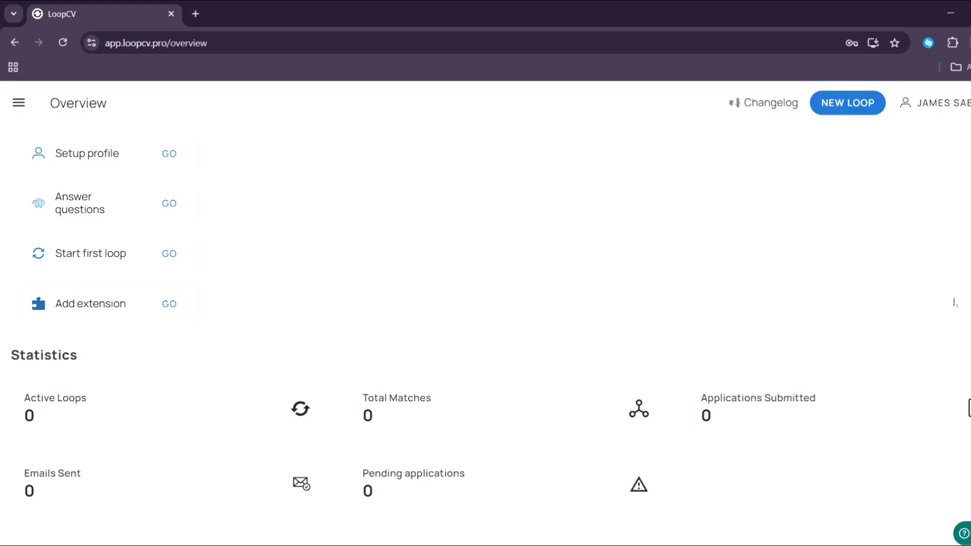
scroll(950, 300, up, 1)
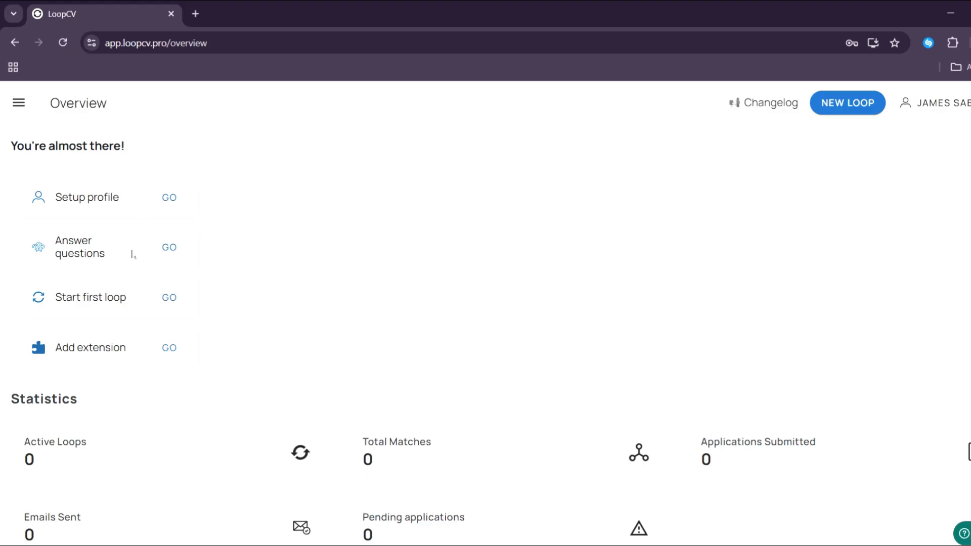
scroll(369, 393, down, 1)
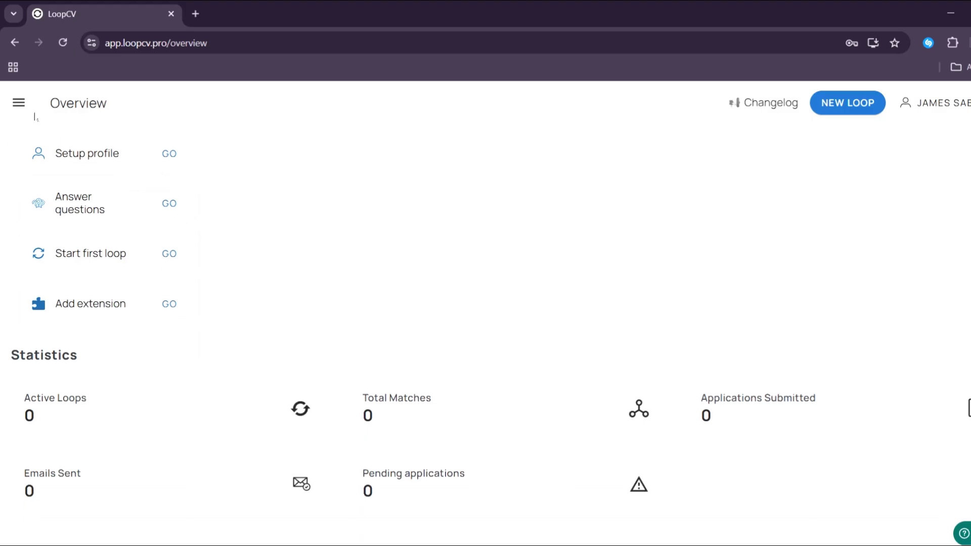
click(18, 103)
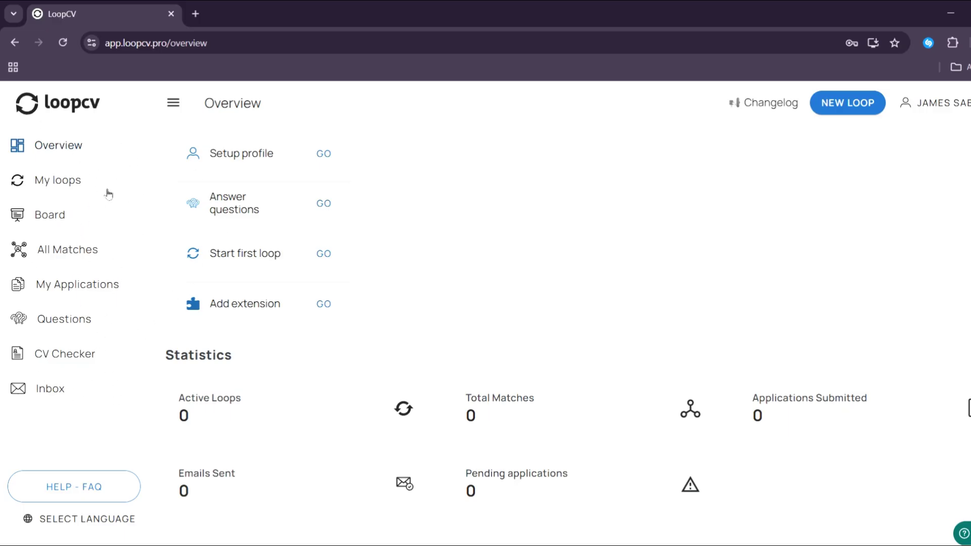
- Start a new loop and add Data Specialist as the job title, found by searching 'Data analyst'
click(857, 111)
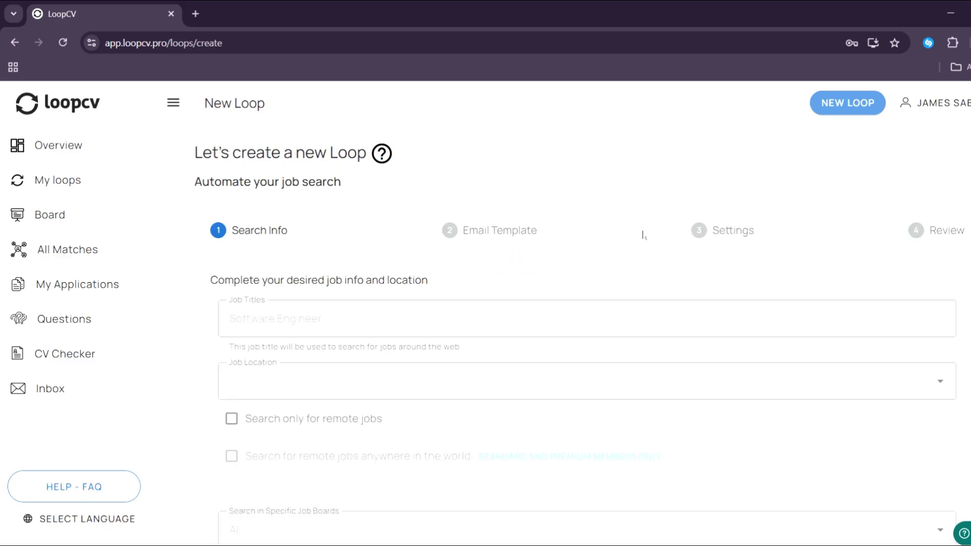
scroll(349, 309, down, 1)
click(357, 256)
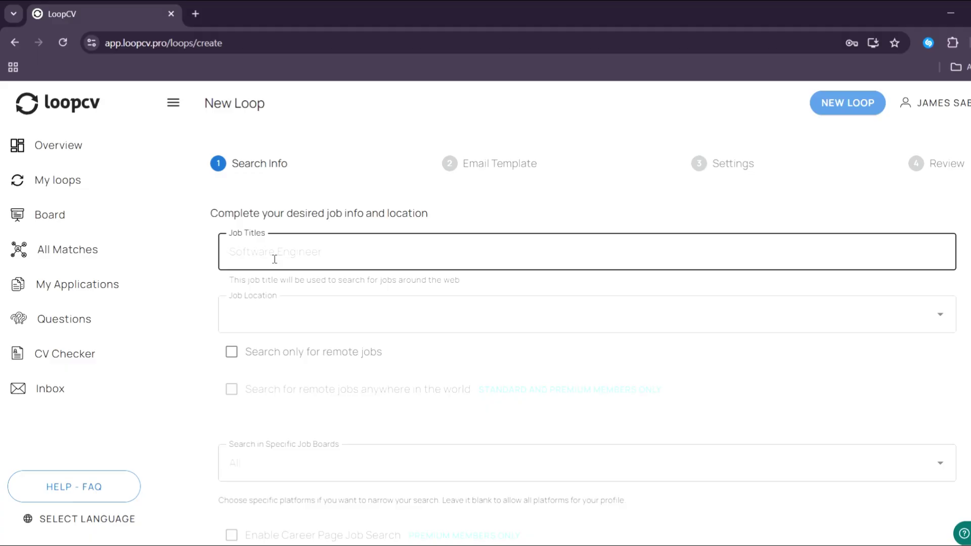
text(Data analyst)
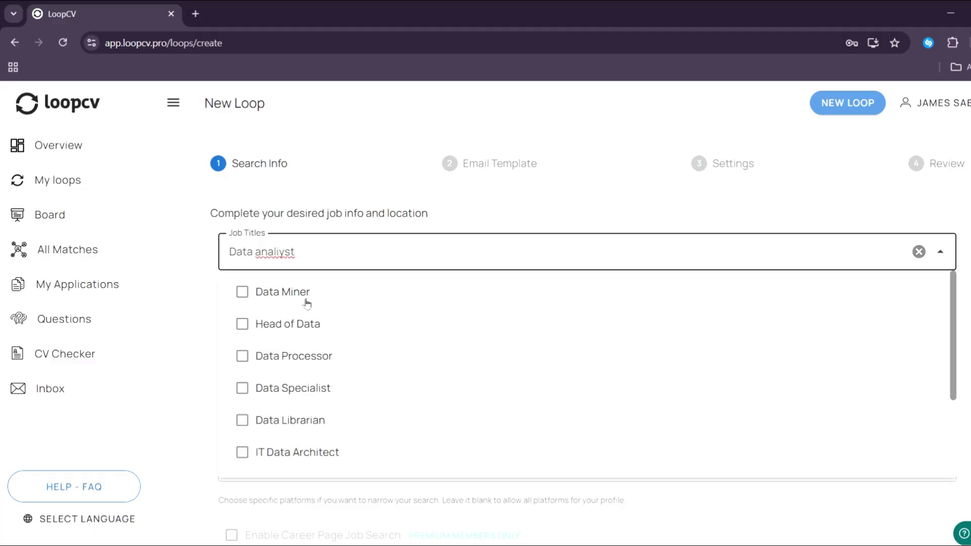
click(274, 394)
- Set the job location to New York, United States
click(278, 319)
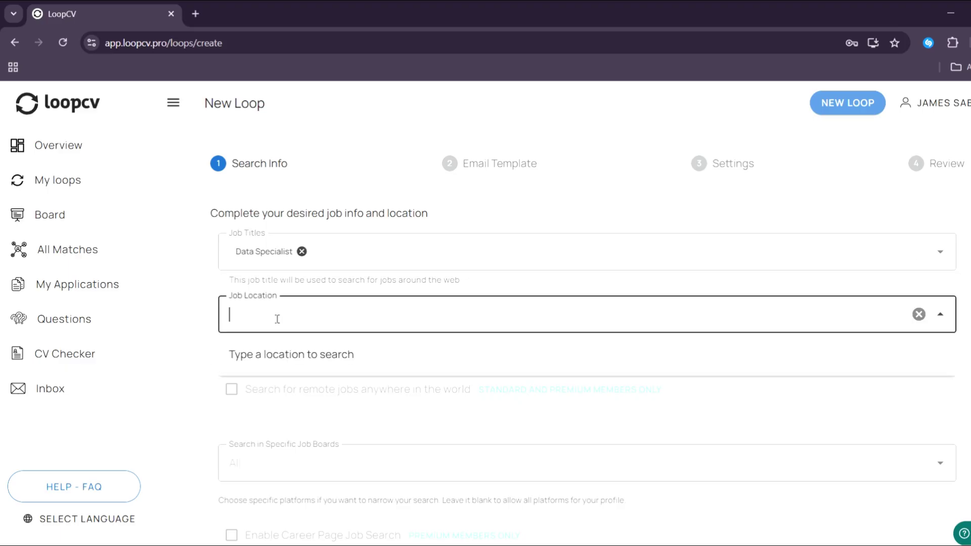
text(new)
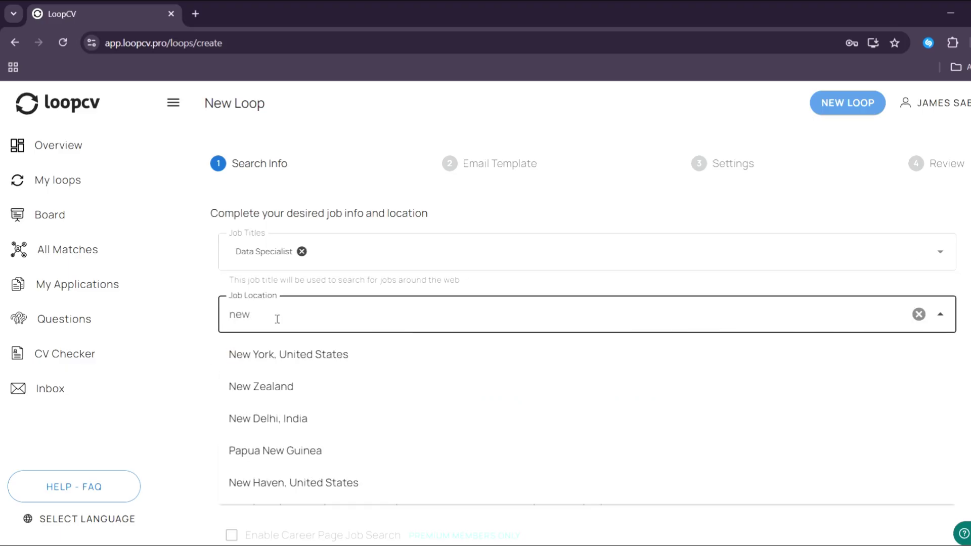
click(288, 354)
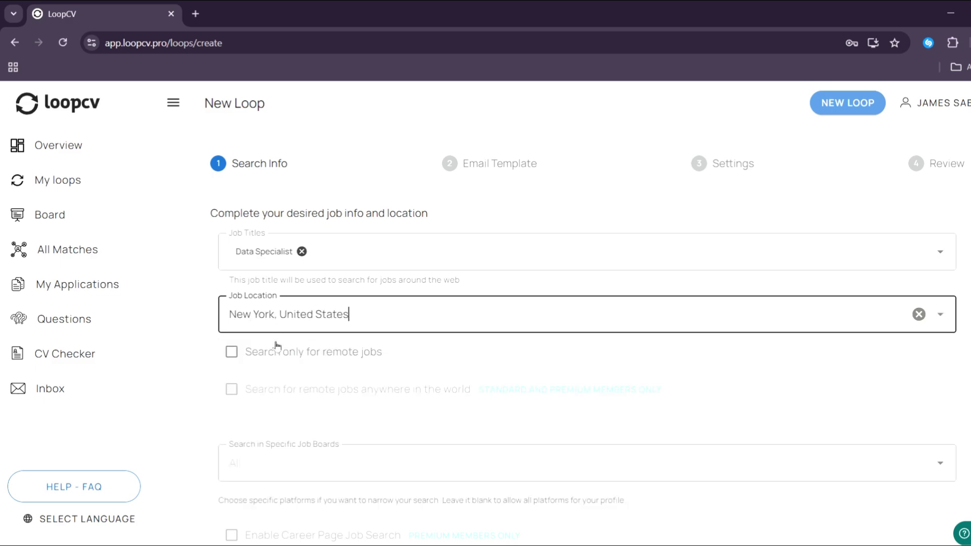
- Restrict the search to remote jobs and add UsaJobs and InfoJobs as job boards
scroll(427, 328, down, 1)
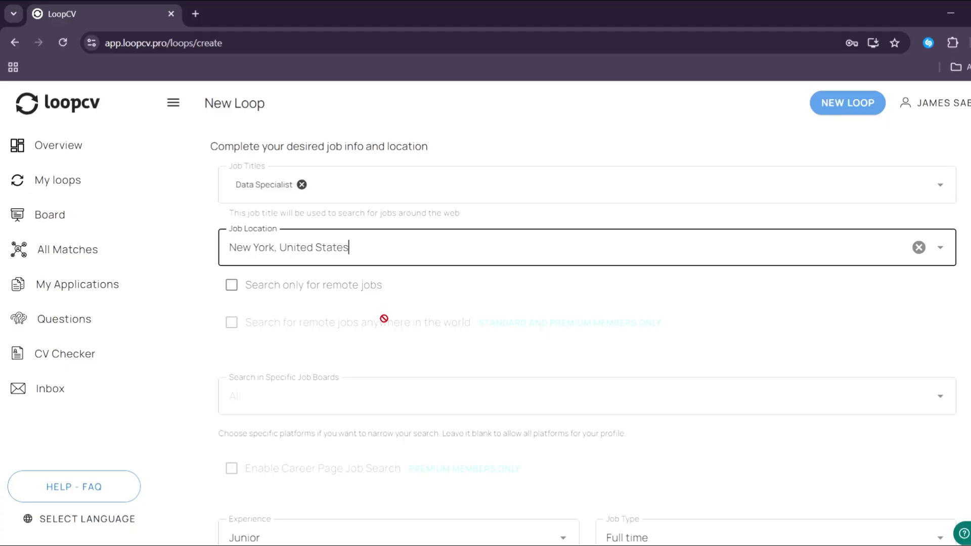
scroll(384, 311, down, 2)
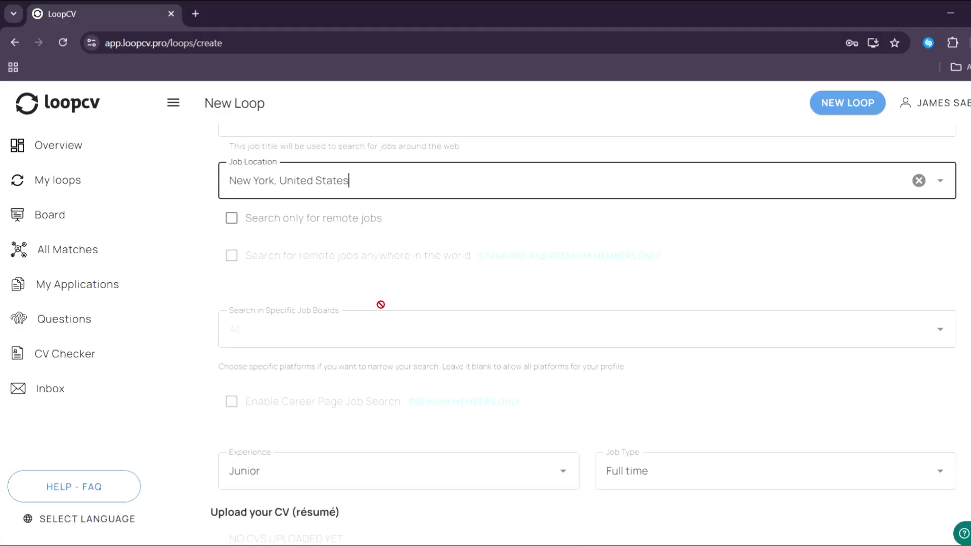
click(232, 151)
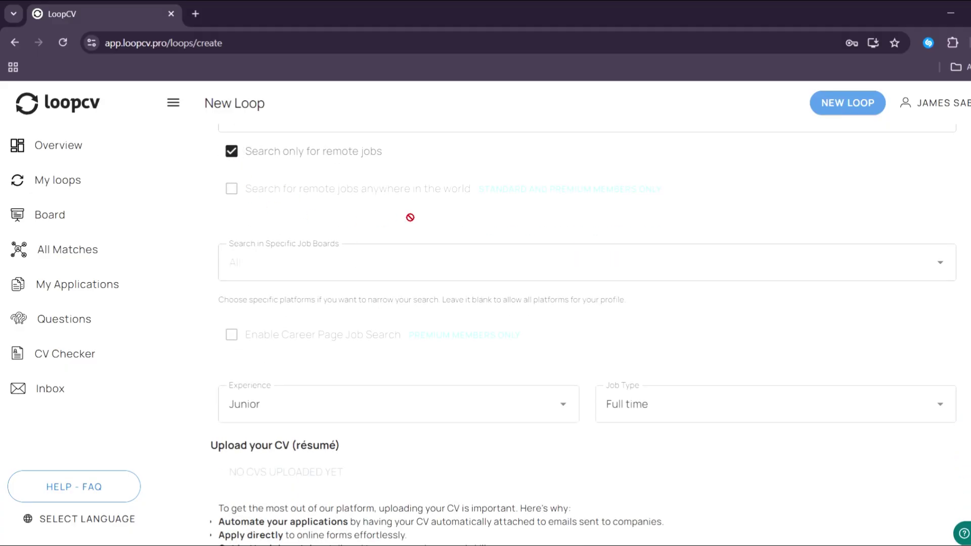
click(317, 263)
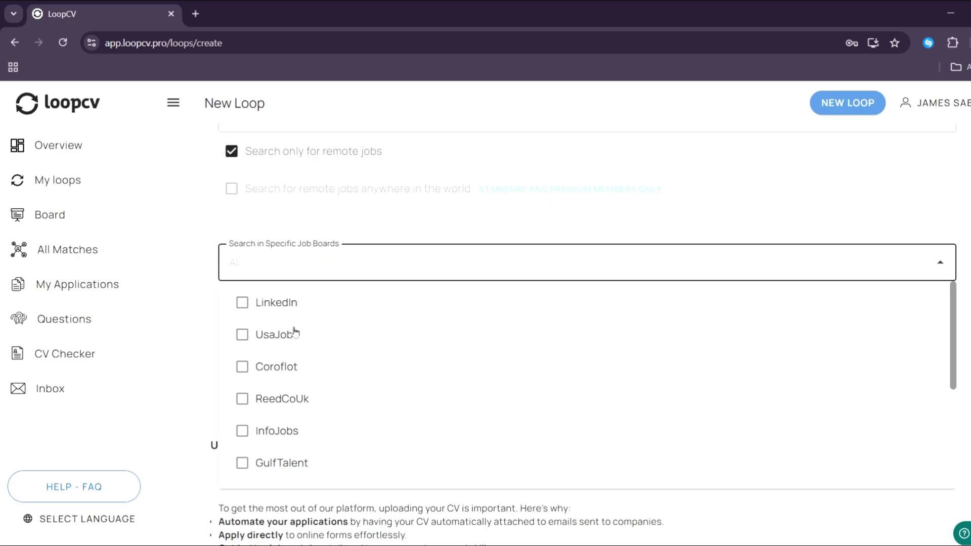
click(249, 336)
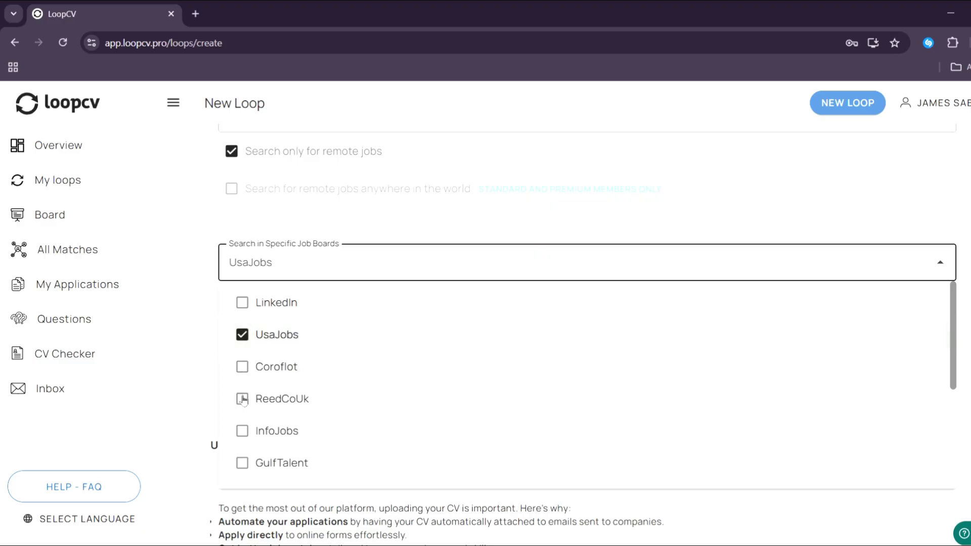
click(243, 431)
scroll(304, 440, down, 1)
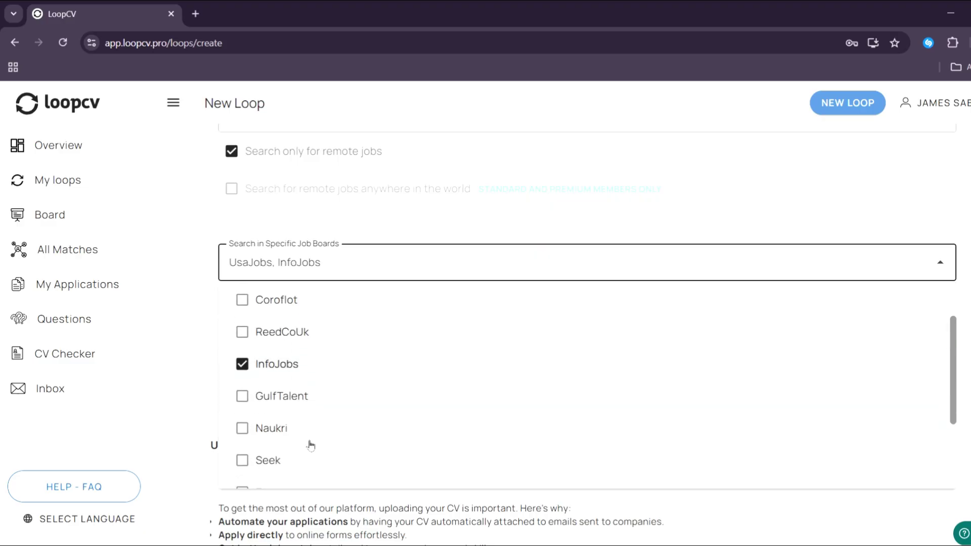
click(196, 370)
scroll(177, 303, down, 3)
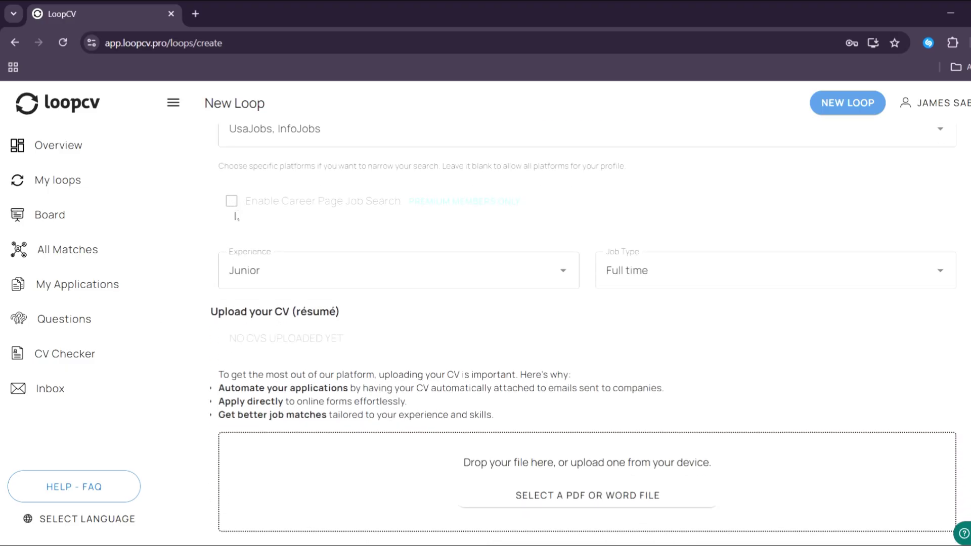
- Set Experience to Medior and keep Job Type as Full time
click(525, 278)
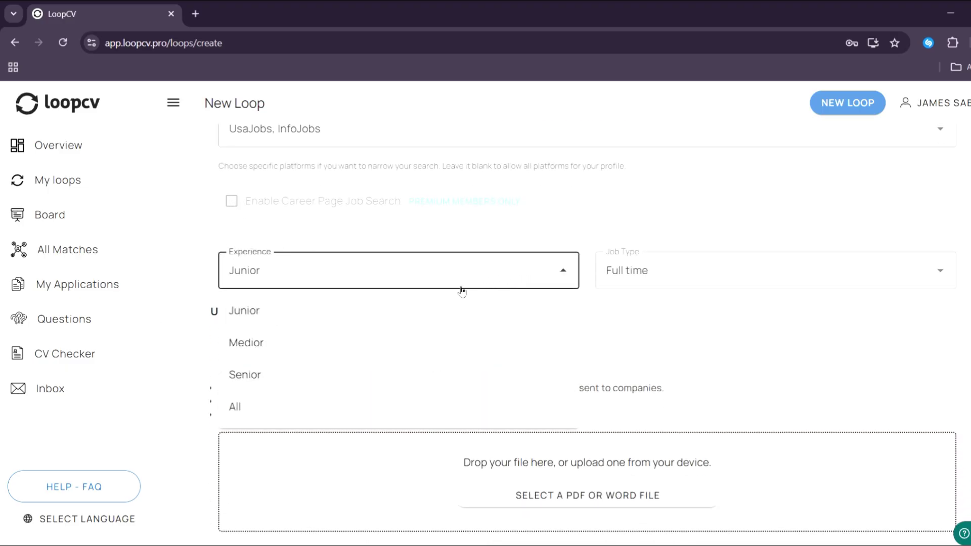
click(451, 342)
click(638, 277)
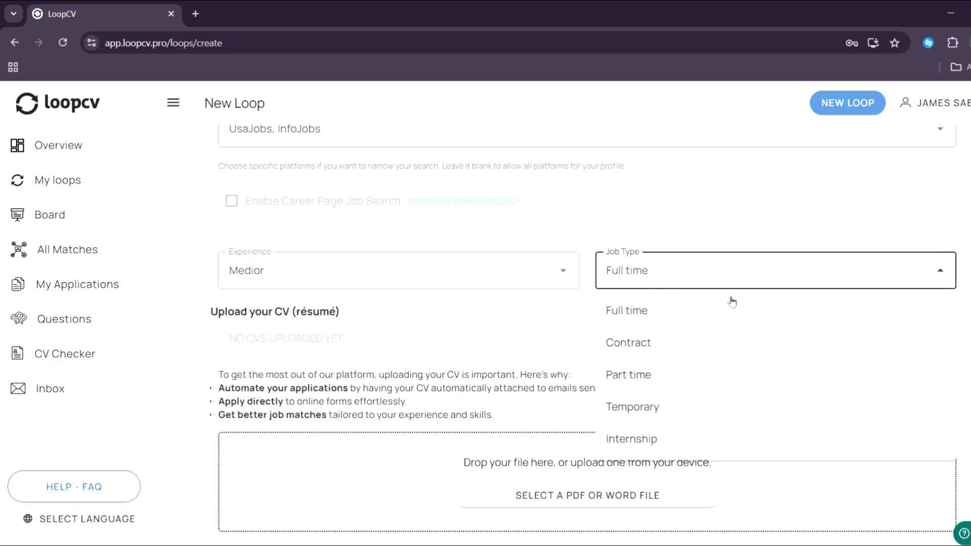
click(663, 316)
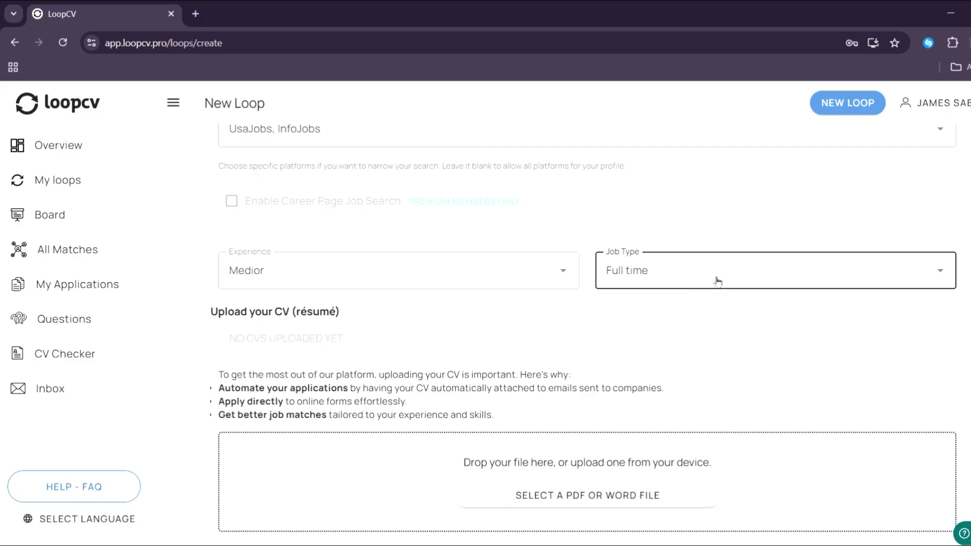
scroll(717, 309, down, 2)
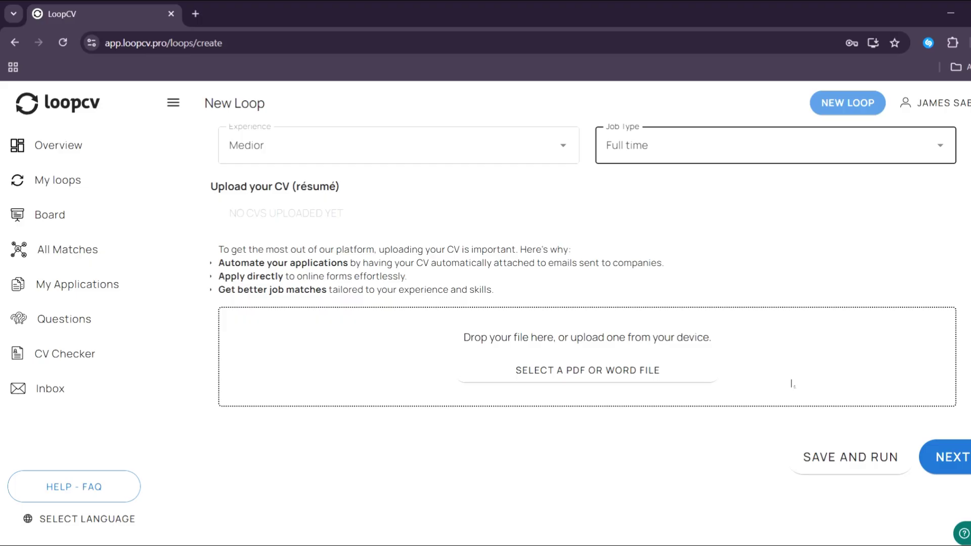
- Go to the Email Template step and review the 'Ask regarding open position' template, subject Quick question
click(963, 459)
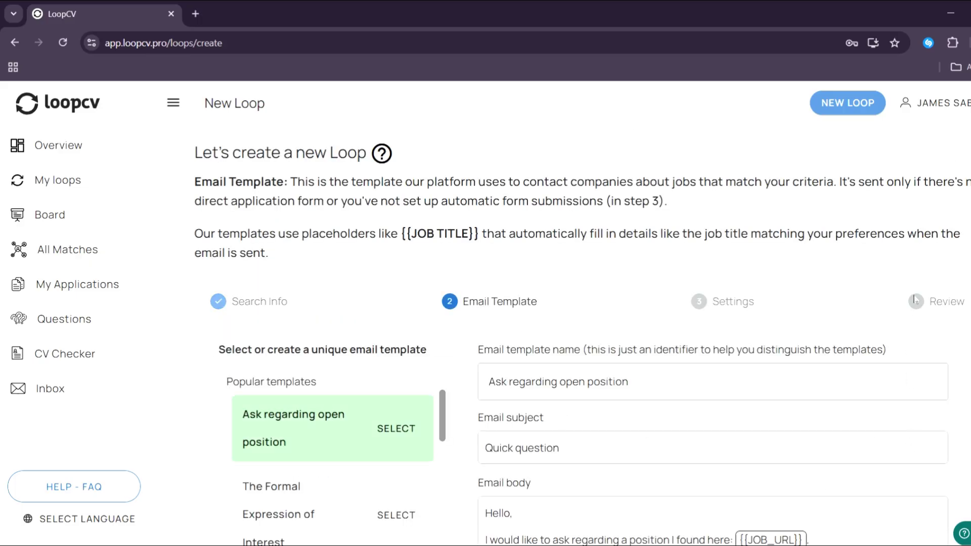
scroll(916, 299, down, 1)
scroll(916, 299, down, 1)
scroll(916, 300, down, 1)
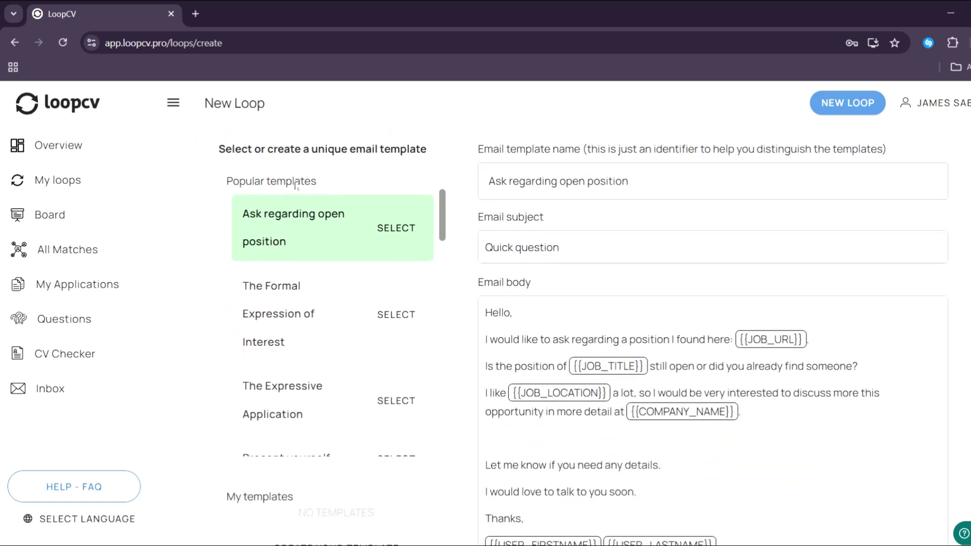
scroll(777, 325, down, 2)
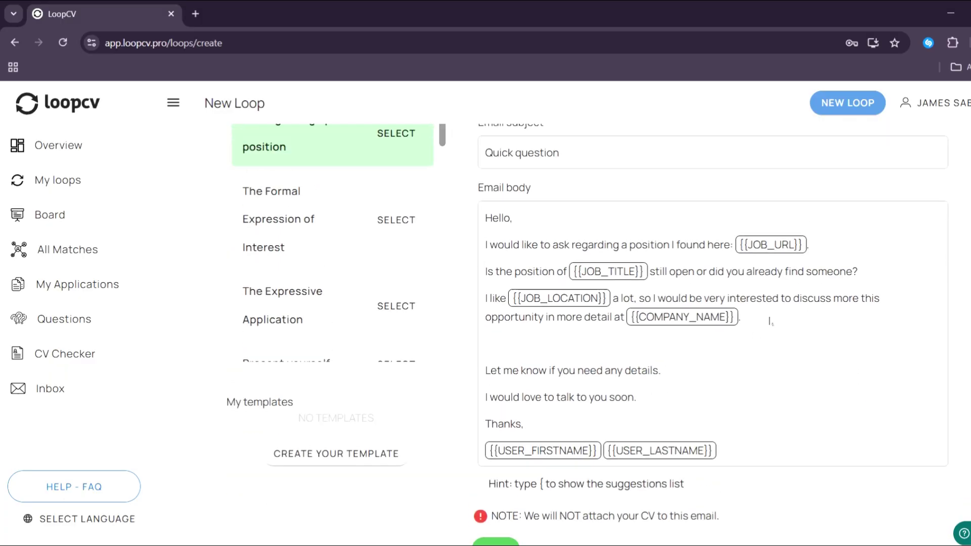
scroll(729, 296, up, 4)
scroll(840, 315, down, 1)
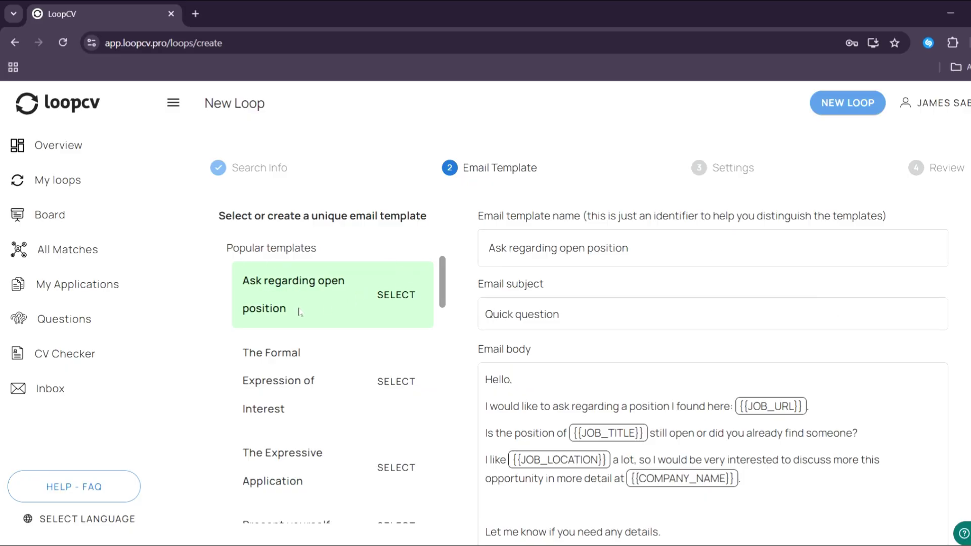
scroll(374, 325, down, 1)
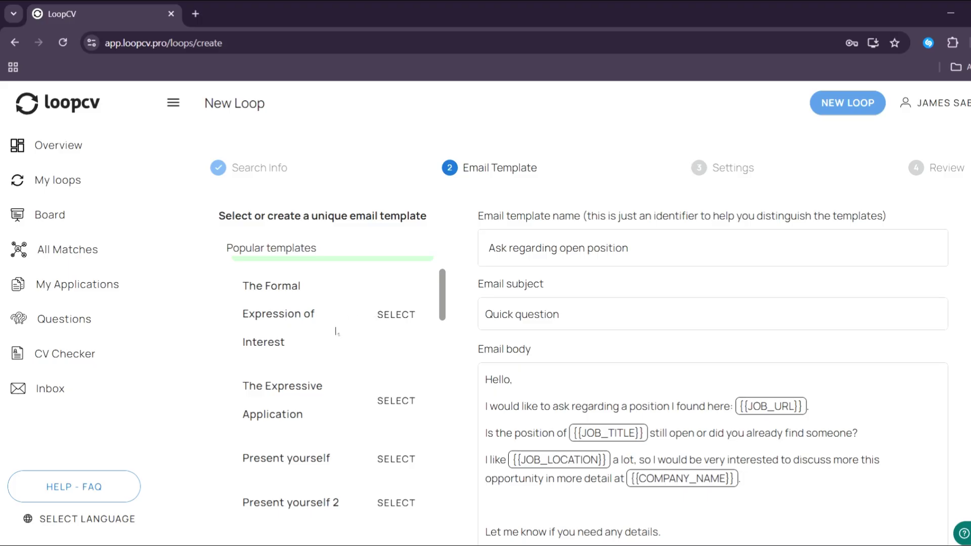
scroll(336, 361, down, 1)
scroll(342, 407, down, 4)
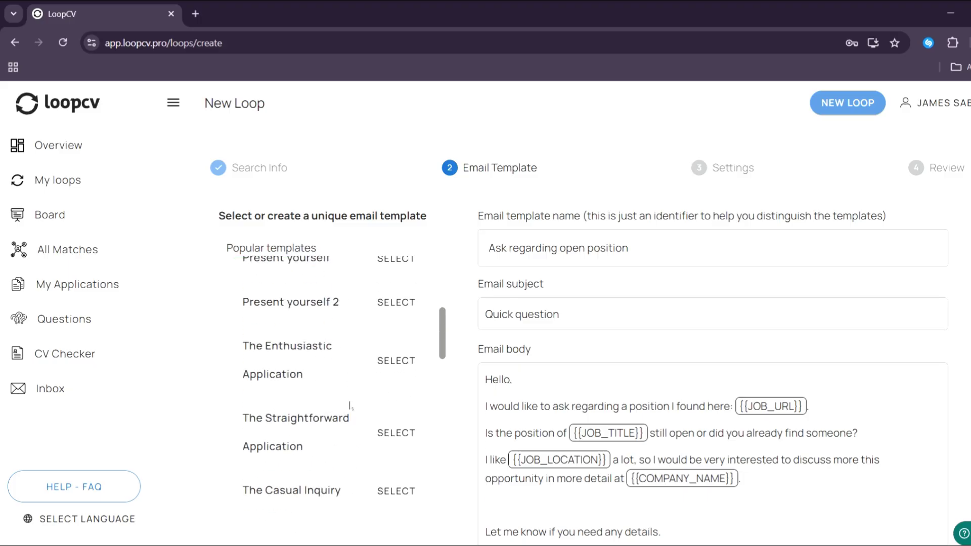
scroll(700, 232, down, 1)
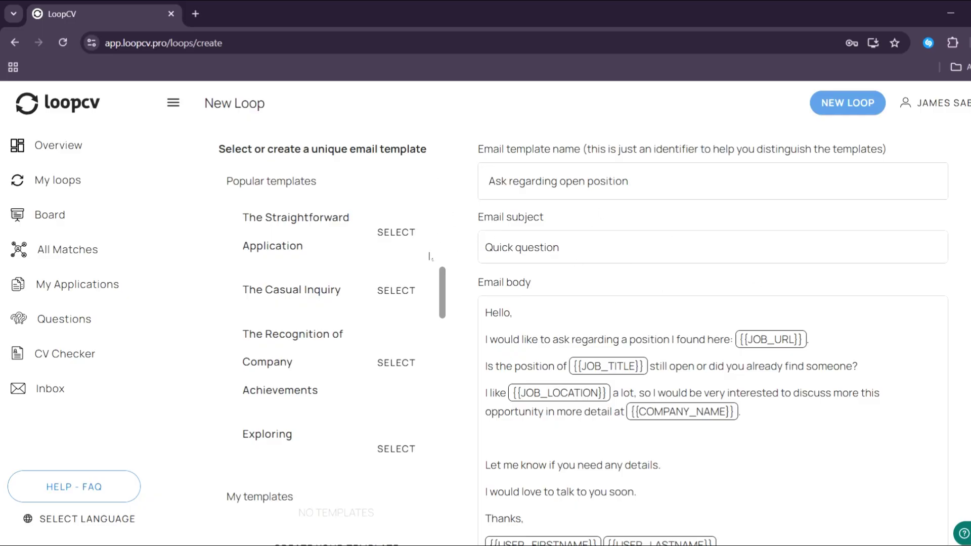
scroll(429, 270, up, 2)
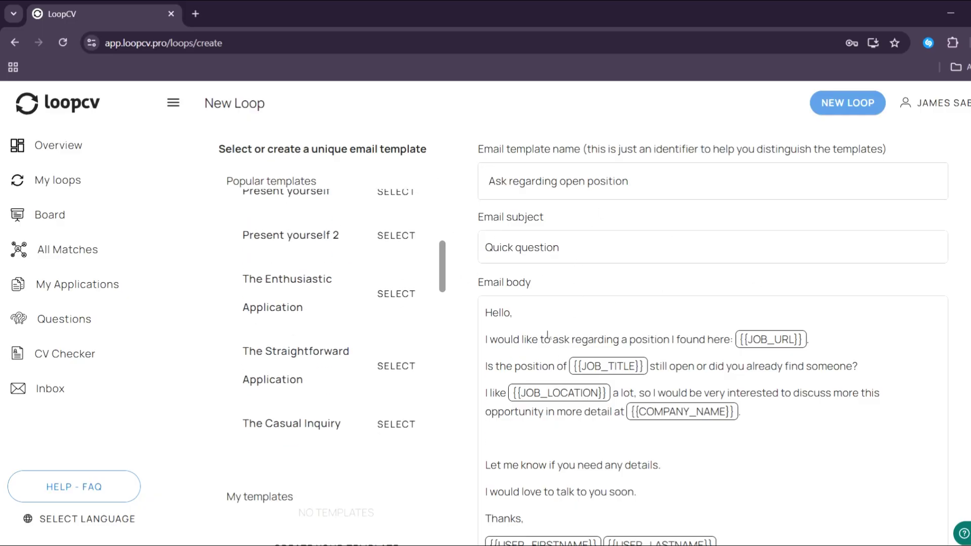
scroll(687, 358, down, 2)
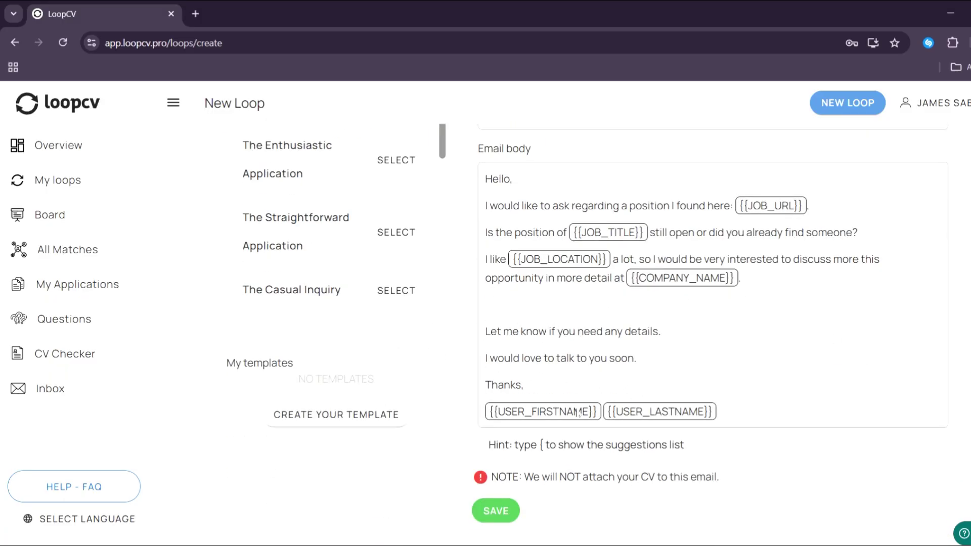
scroll(453, 333, up, 2)
scroll(454, 332, up, 4)
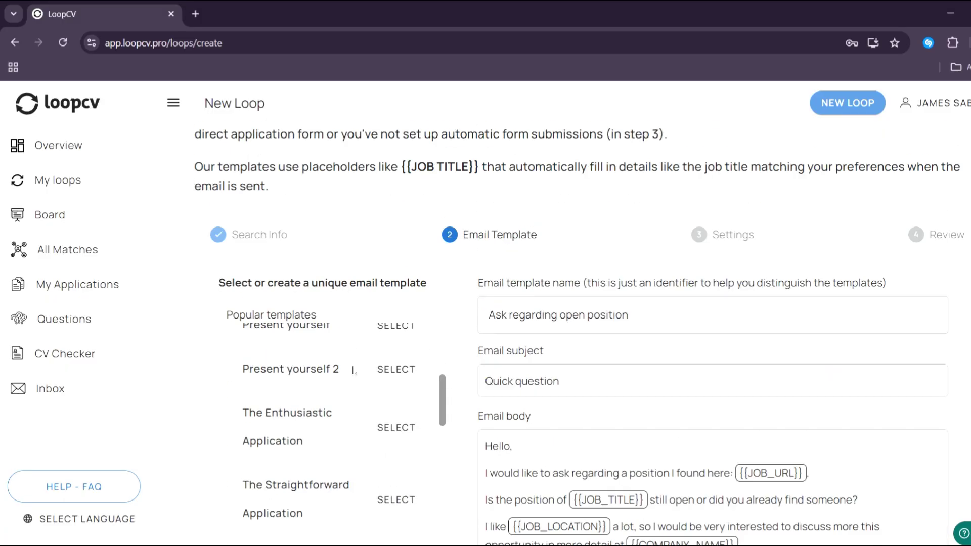
scroll(355, 372, up, 5)
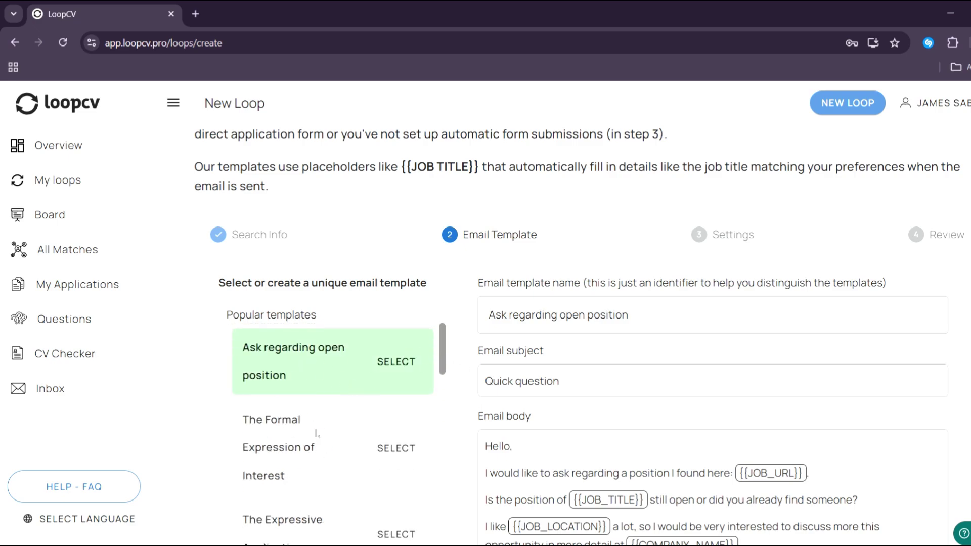
scroll(357, 438, down, 1)
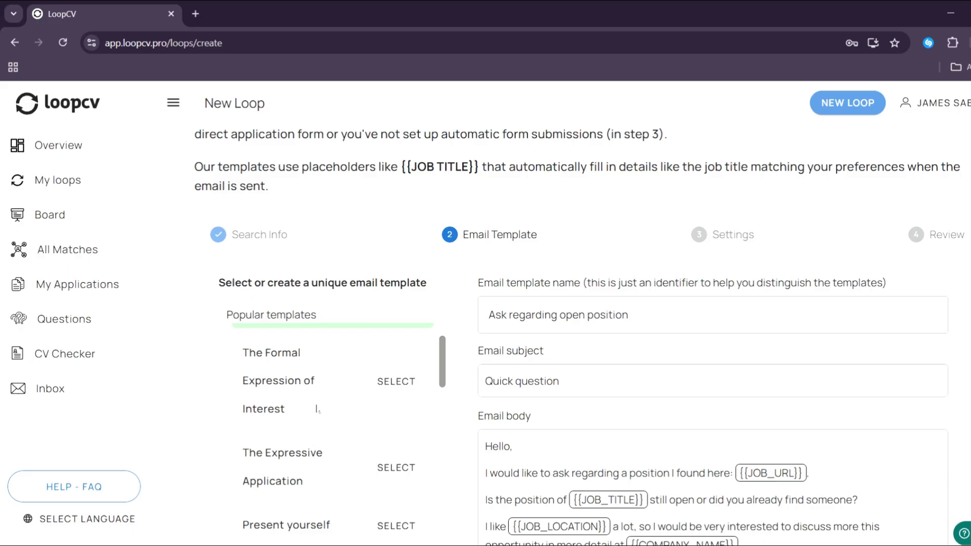
scroll(487, 342, down, 3)
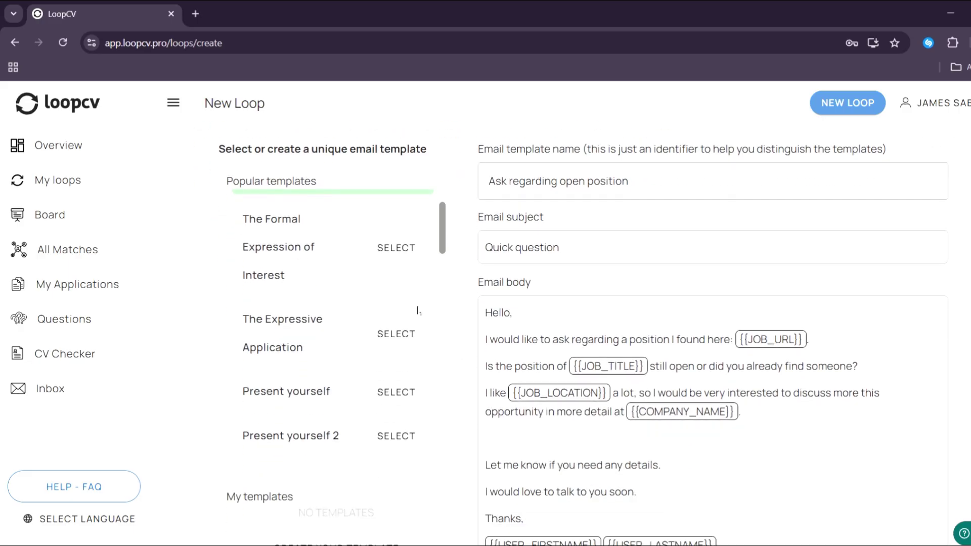
scroll(379, 283, up, 1)
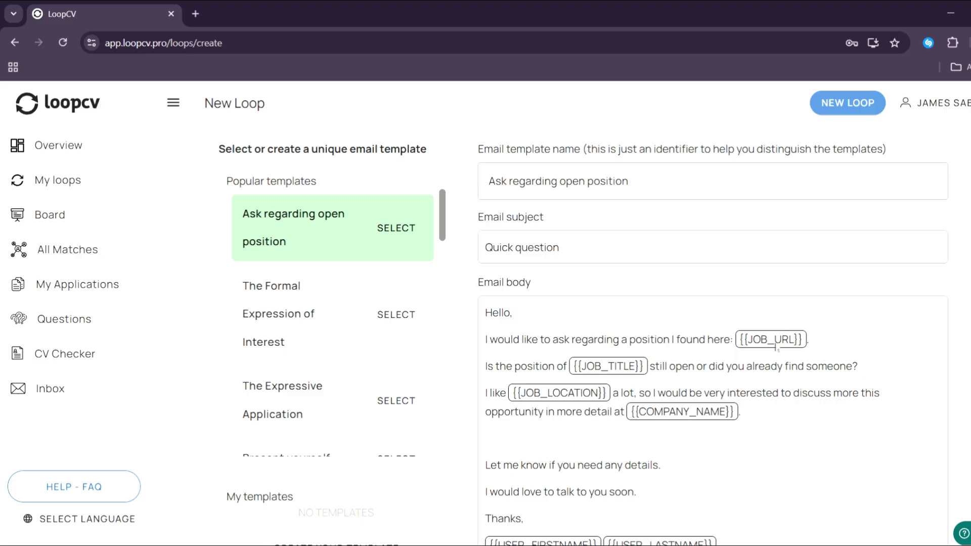
scroll(663, 412, down, 3)
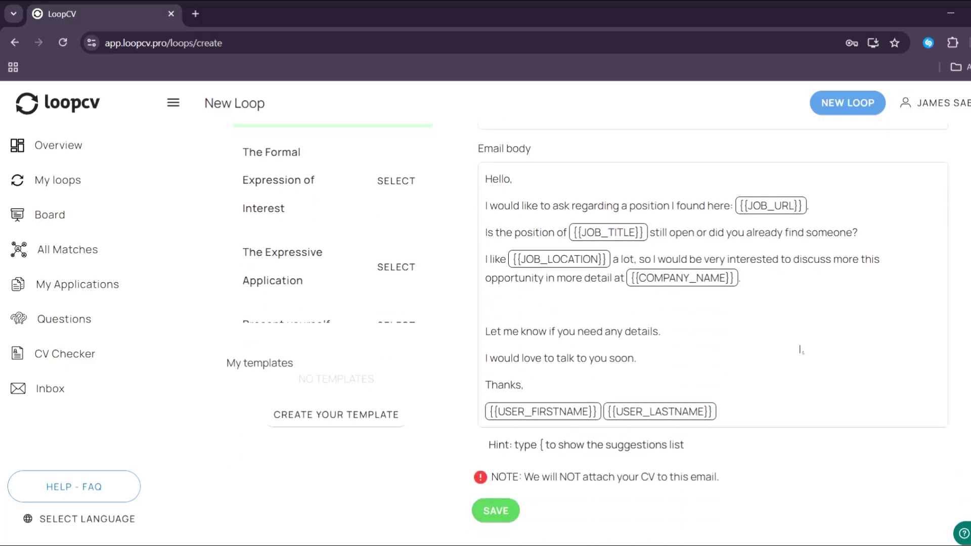
scroll(800, 350, down, 2)
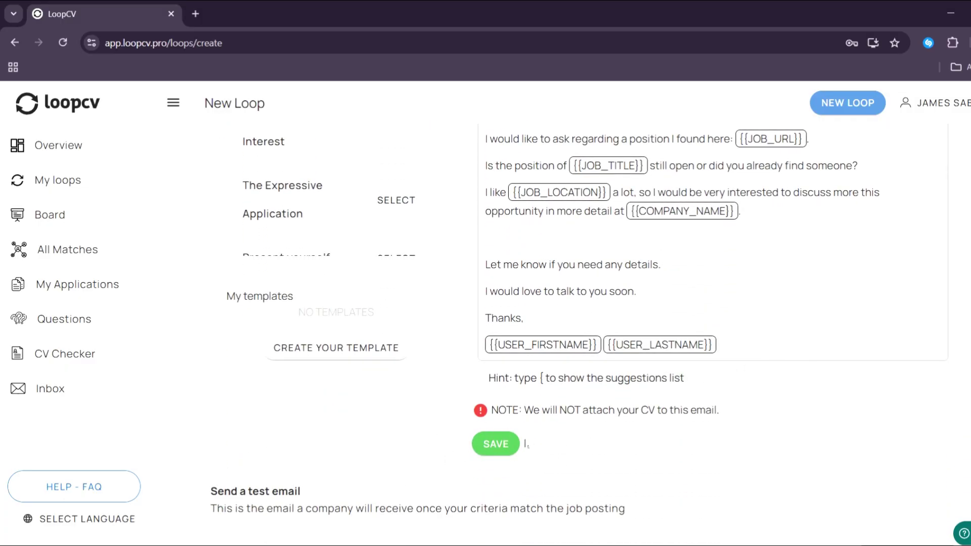
- Save 'Ask regarding open position' to My templates, then load it back into the email editor
click(514, 445)
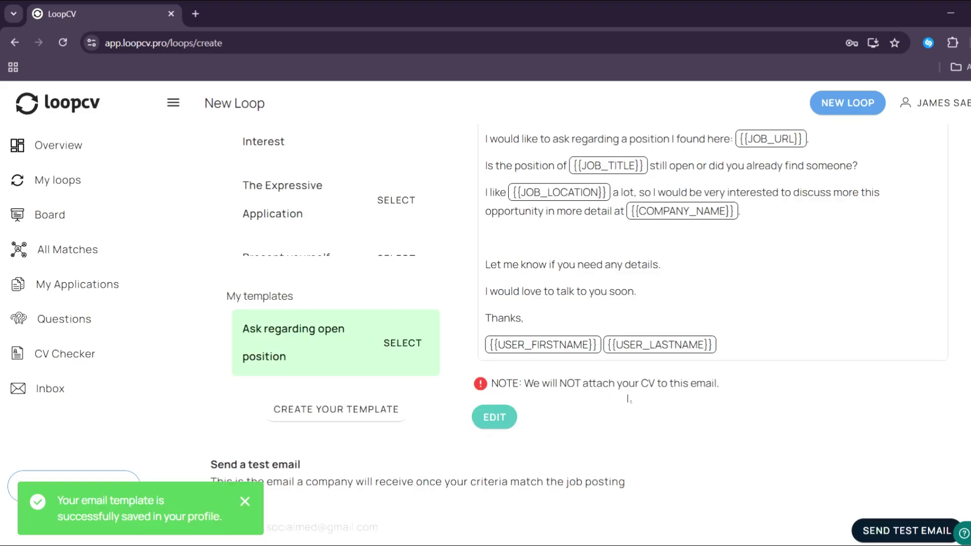
click(329, 414)
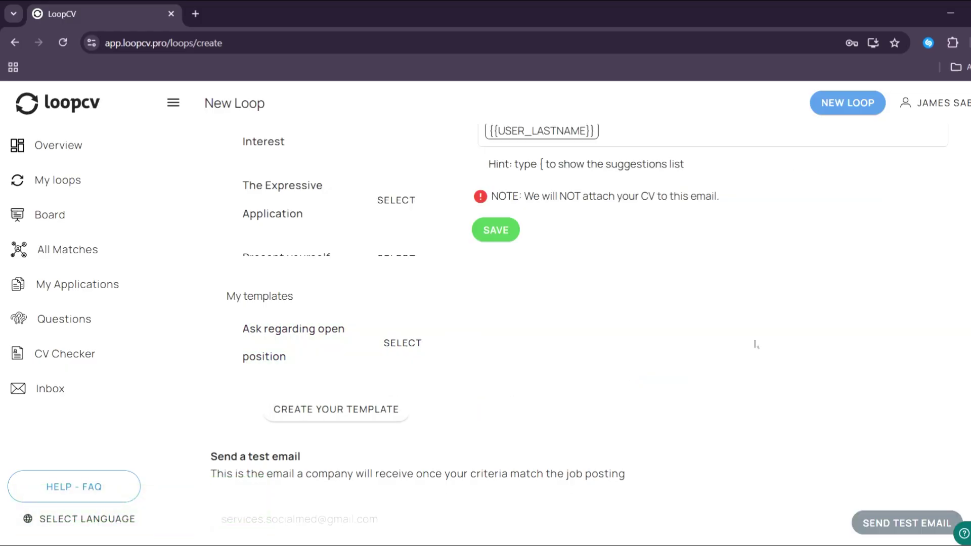
scroll(749, 350, up, 7)
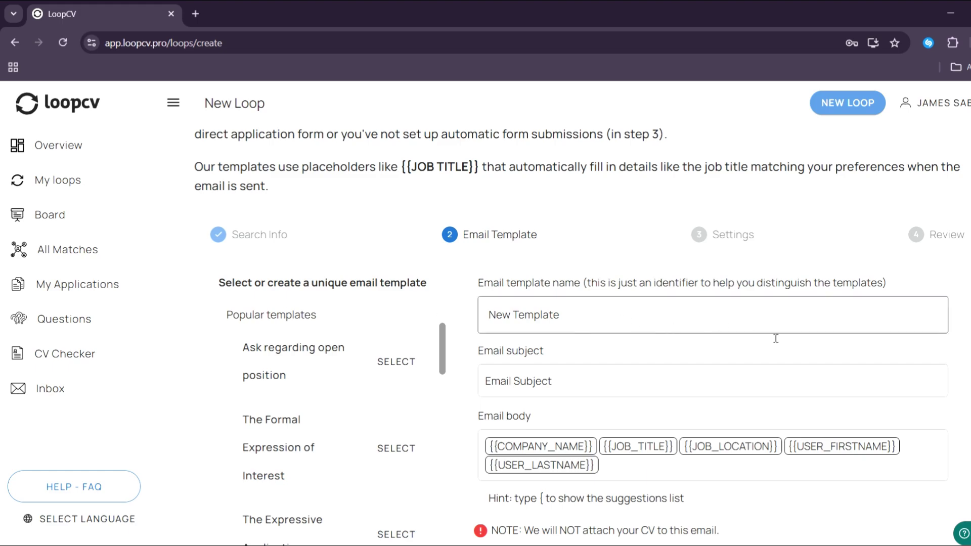
scroll(606, 399, down, 2)
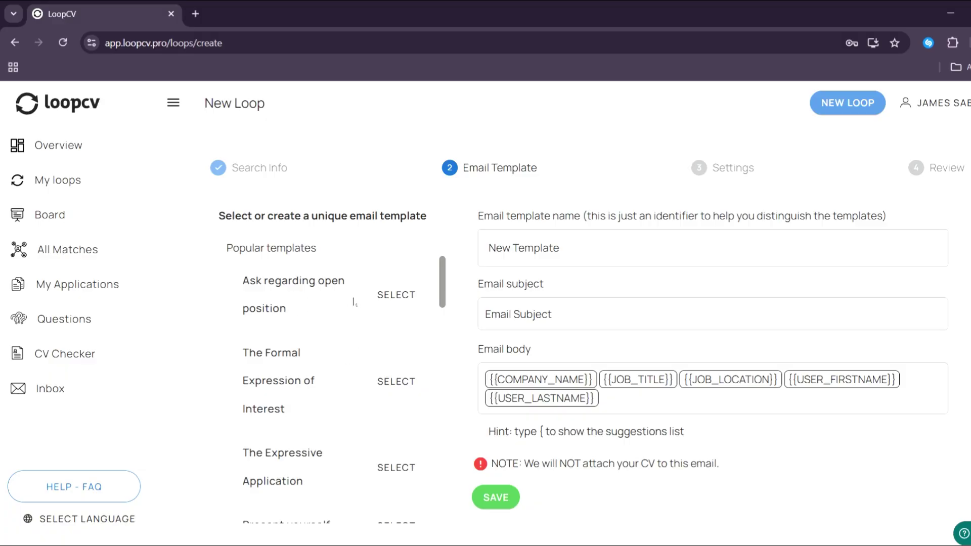
scroll(562, 336, down, 4)
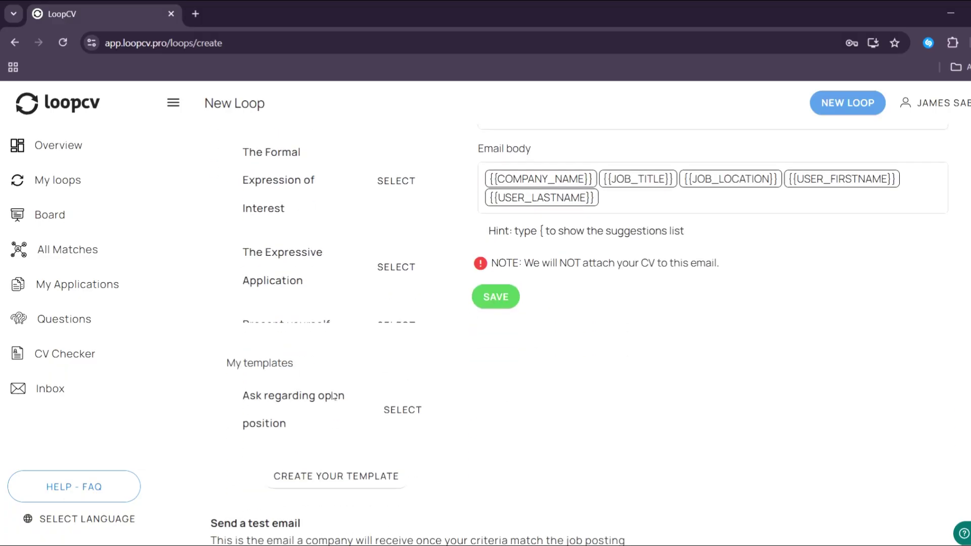
click(399, 410)
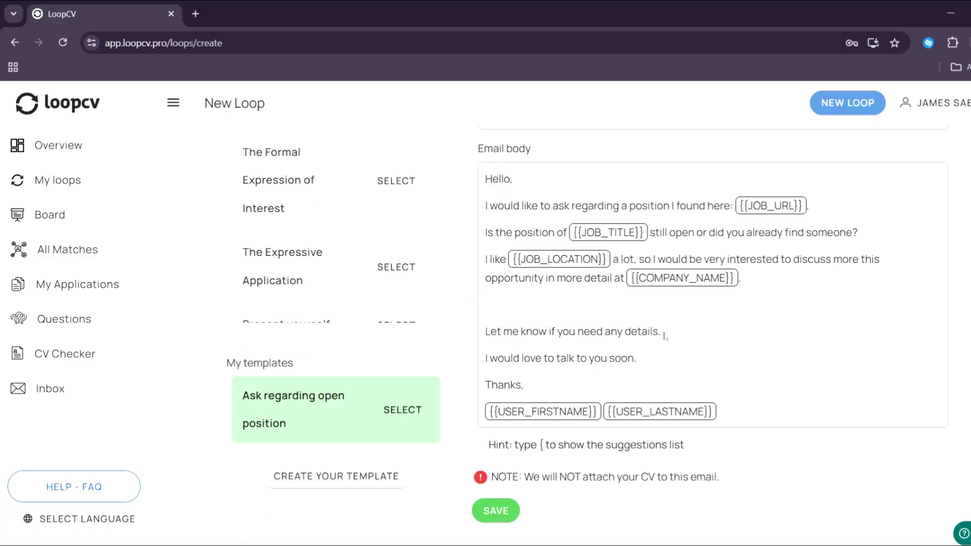
- Lock in the chosen template as the loop's email and review it down to the SAVE AND RUN buttons
scroll(664, 336, down, 3)
click(497, 377)
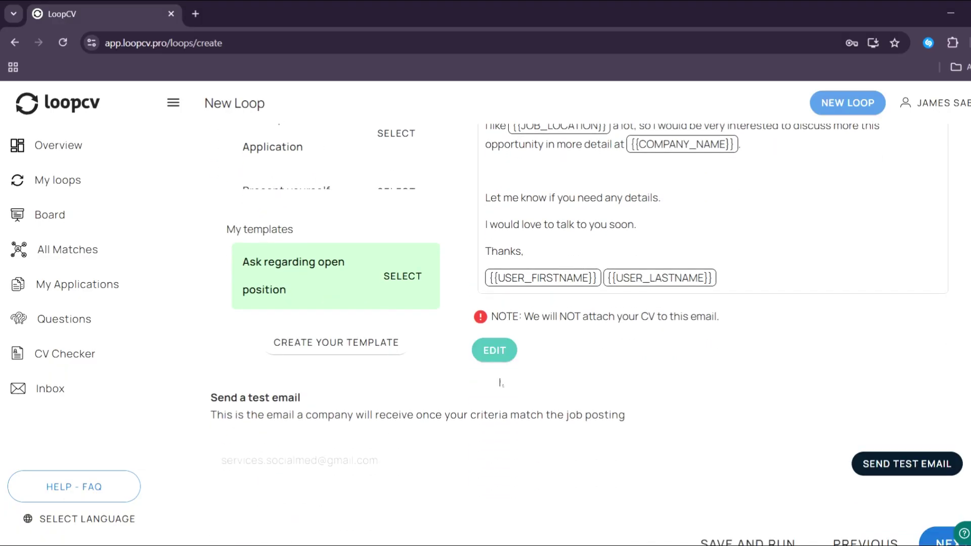
scroll(629, 392, down, 2)
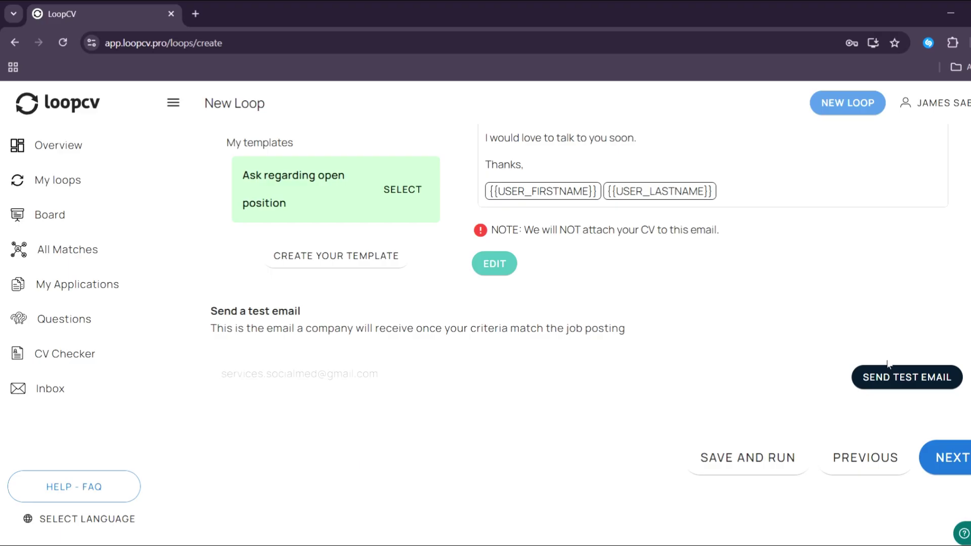
scroll(888, 365, up, 6)
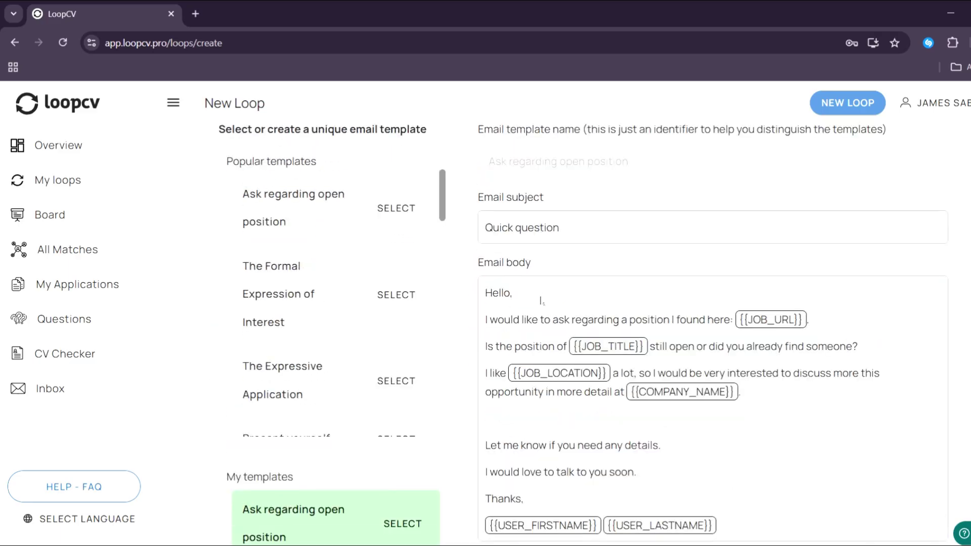
scroll(541, 302, down, 1)
drag(720, 425, 509, 255)
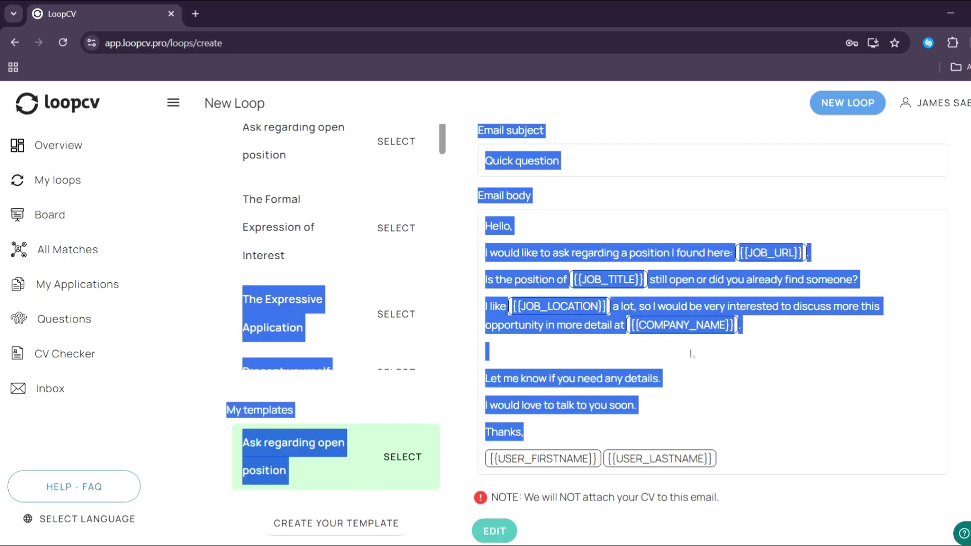
click(772, 377)
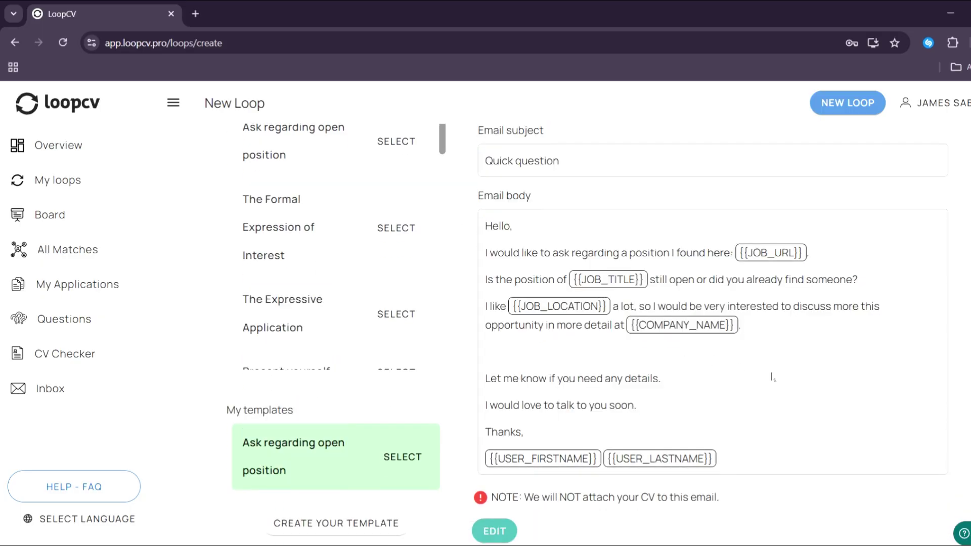
scroll(773, 377, up, 2)
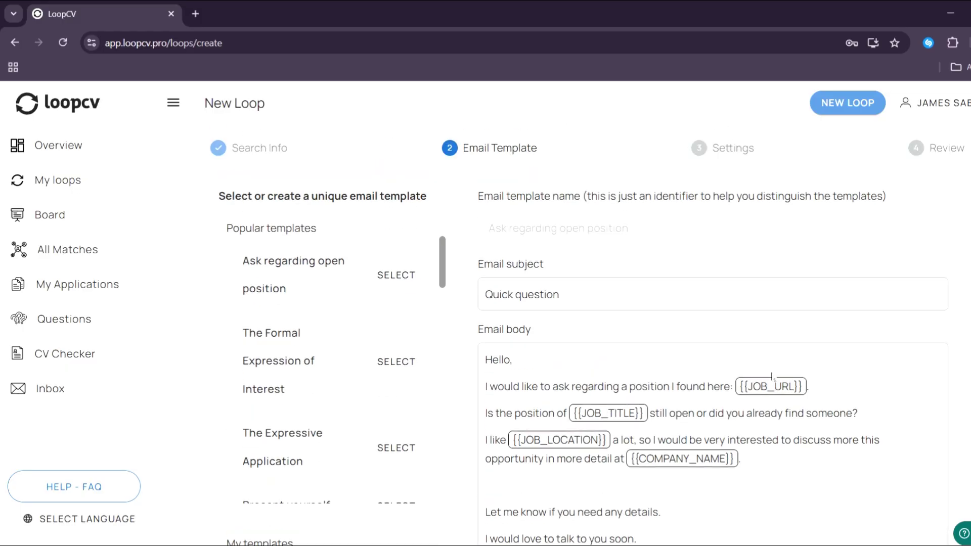
scroll(772, 377, down, 1)
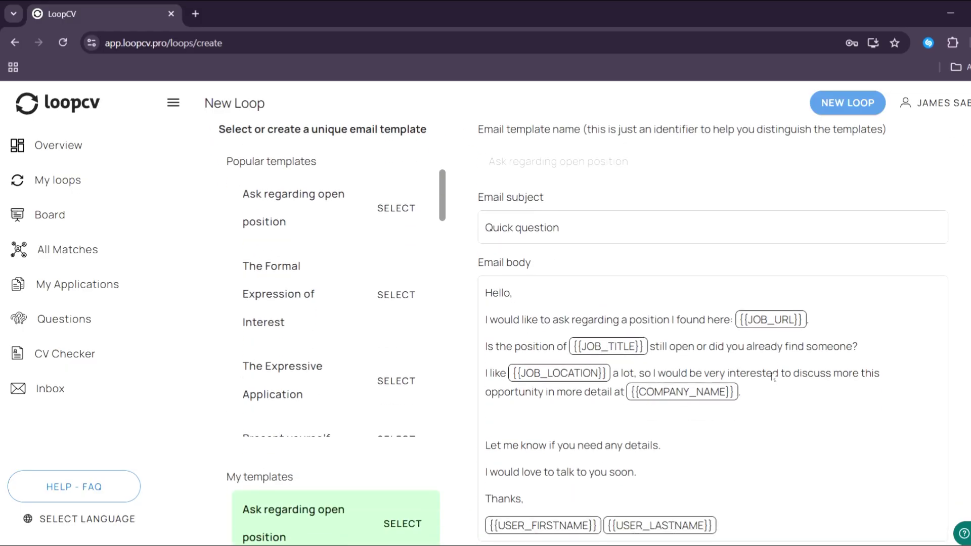
scroll(775, 376, down, 1)
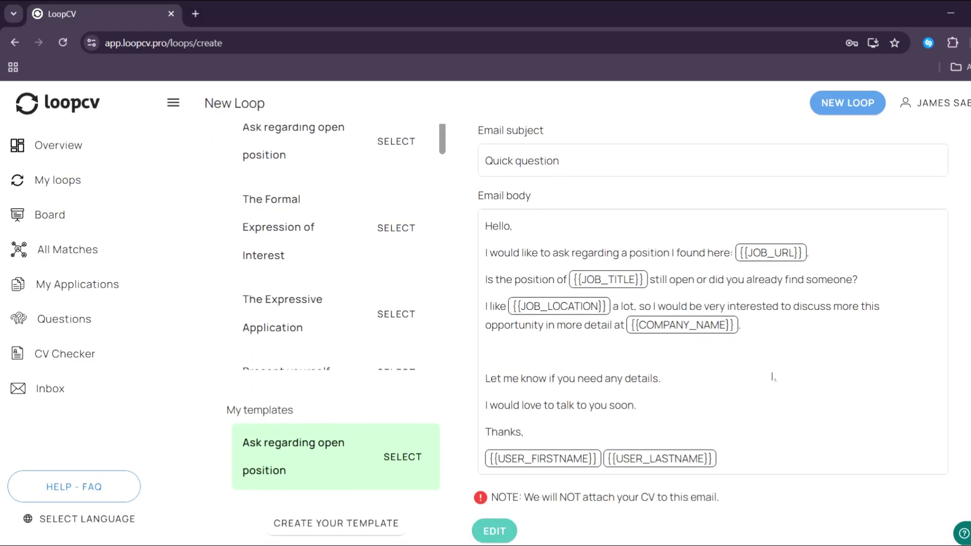
scroll(773, 377, down, 1)
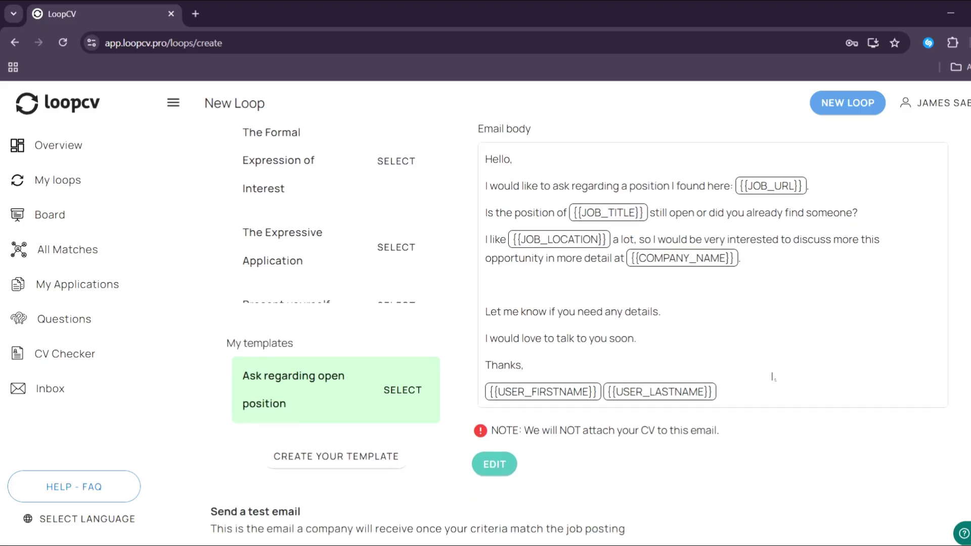
scroll(773, 377, down, 3)
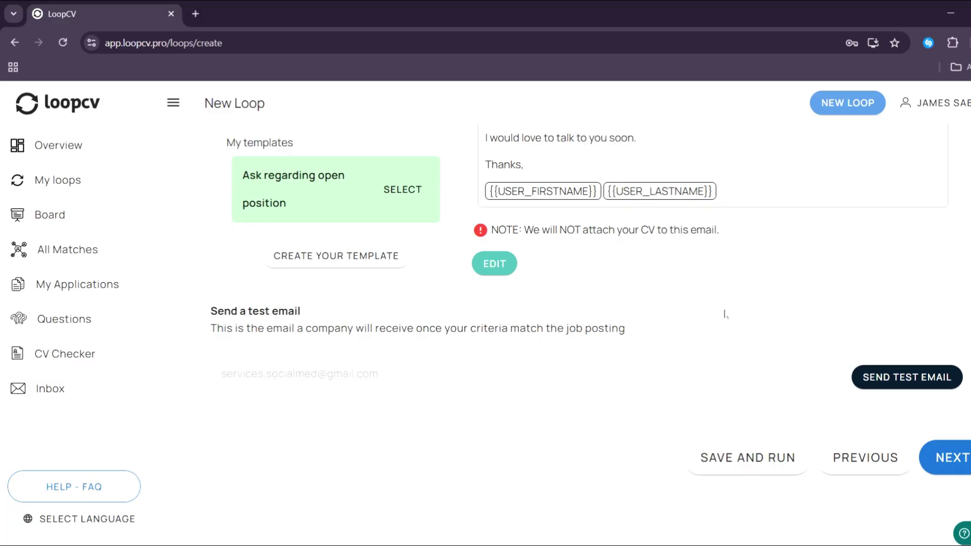
click(959, 467)
scroll(860, 395, down, 4)
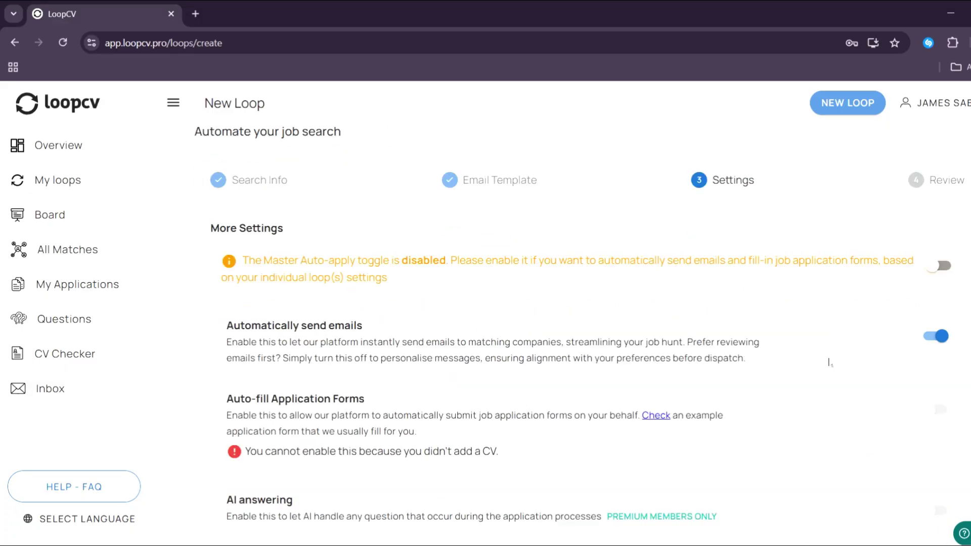
scroll(829, 361, up, 3)
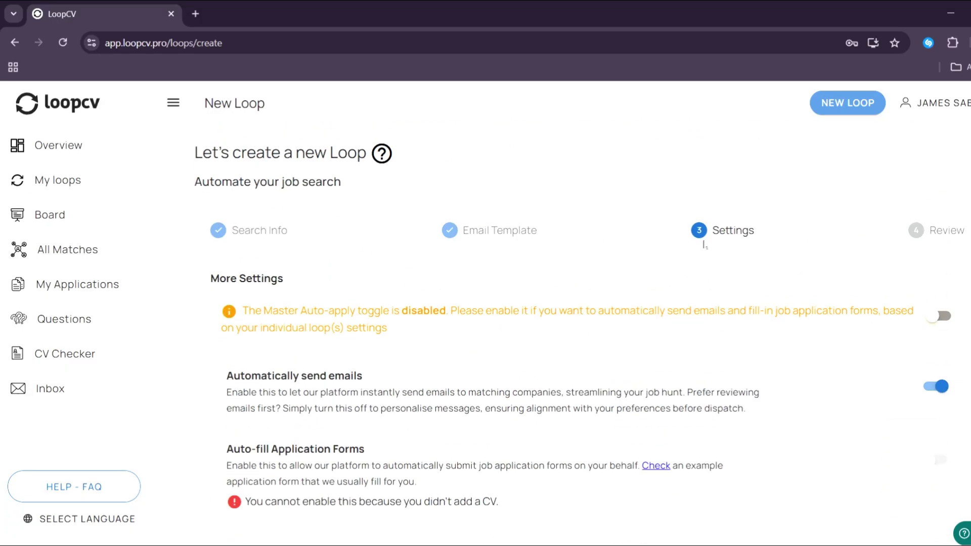
scroll(676, 300, down, 2)
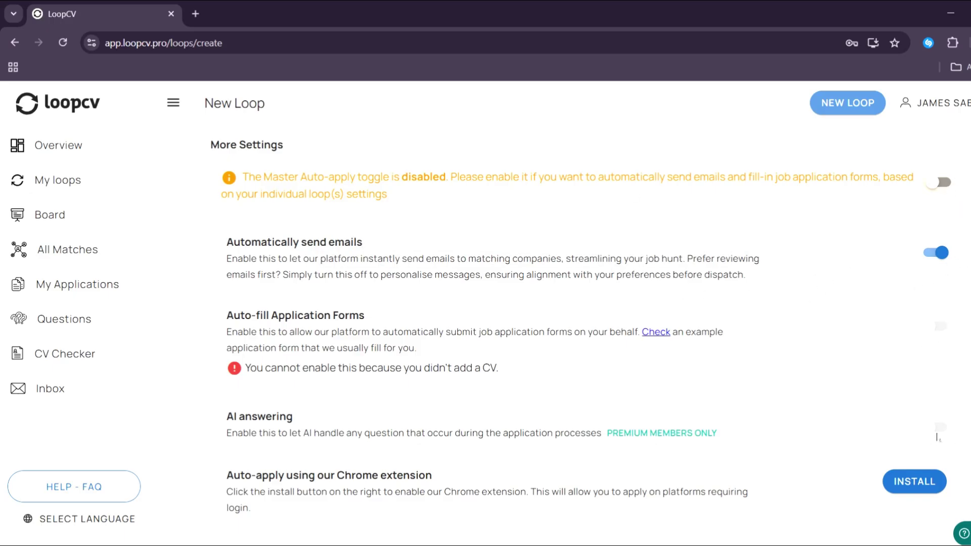
scroll(897, 423, down, 5)
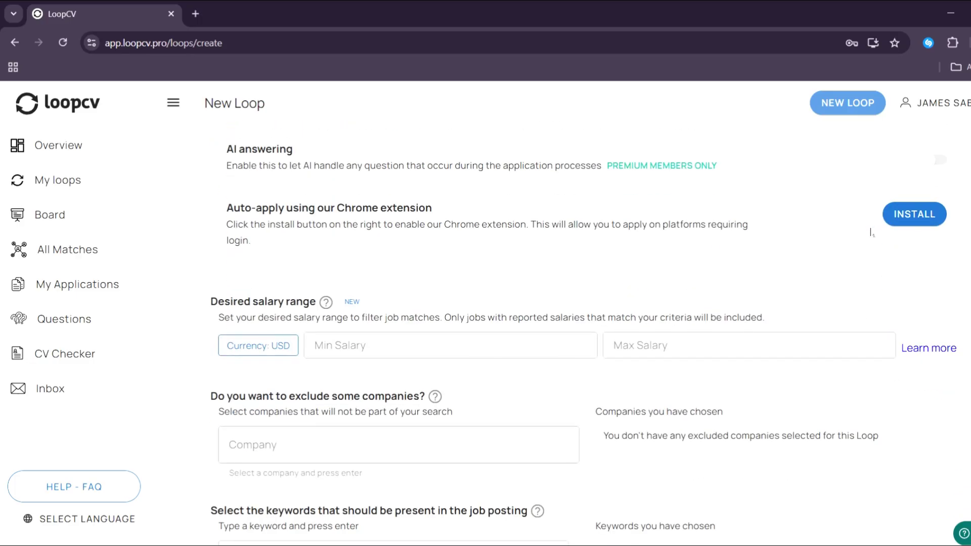
scroll(872, 234, up, 1)
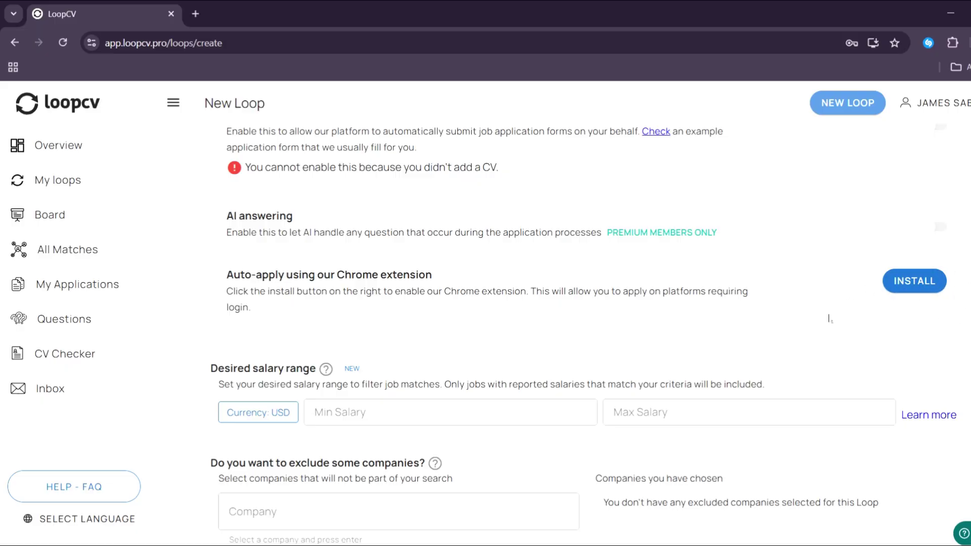
scroll(829, 319, down, 3)
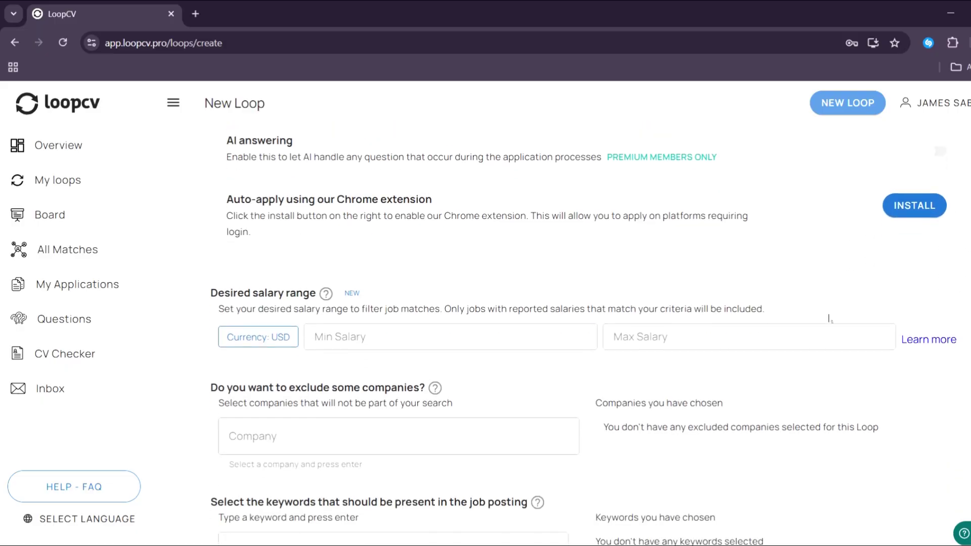
scroll(827, 309, down, 1)
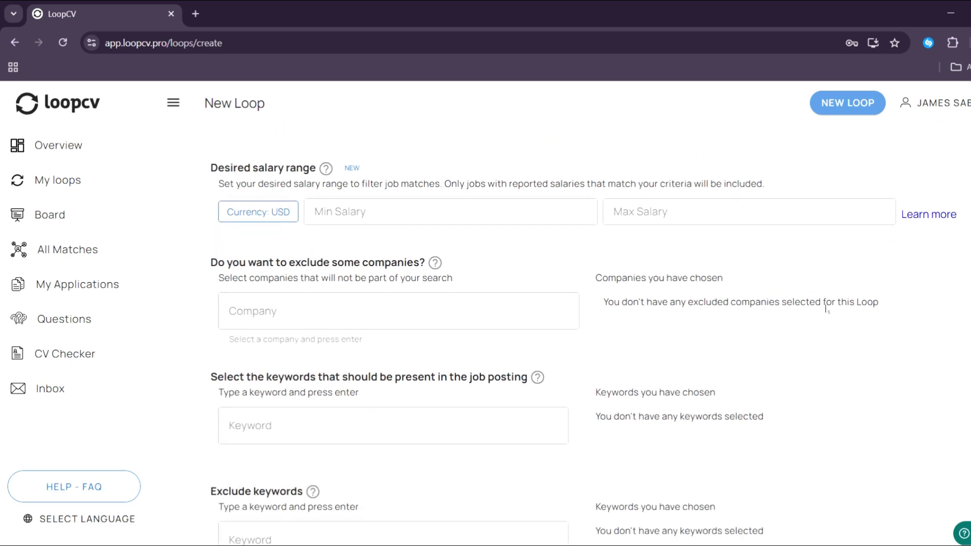
scroll(827, 310, up, 3)
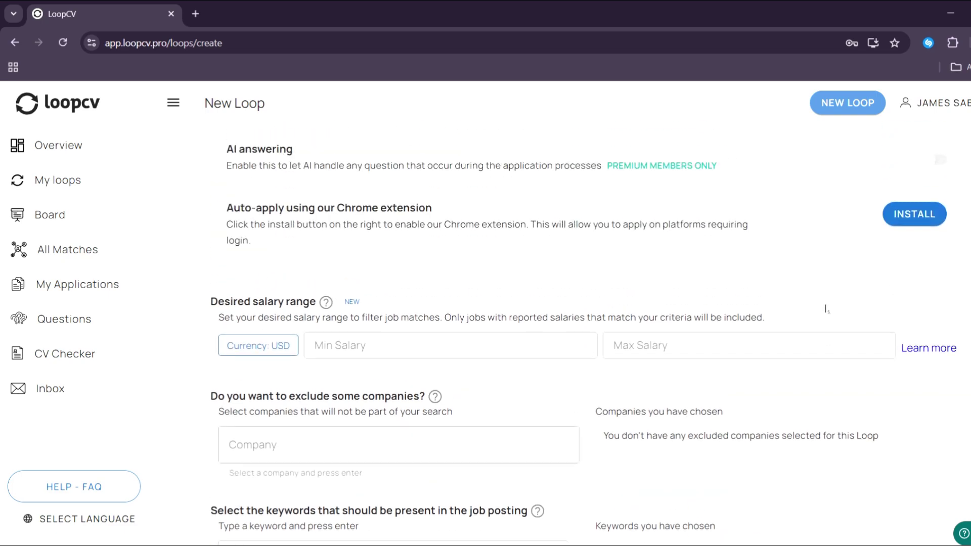
scroll(827, 310, down, 1)
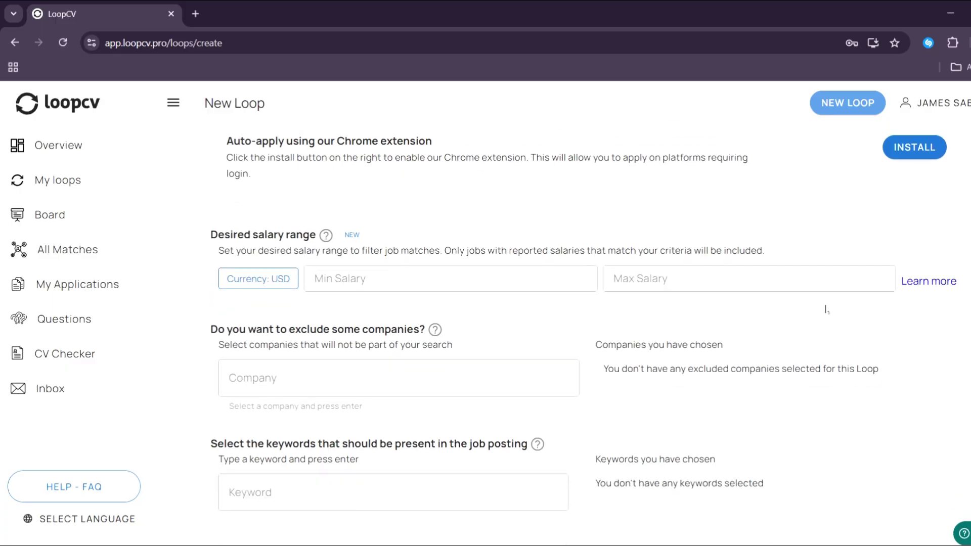
- Type 'dfasdfadsfadsf' into the Exclude companies field
scroll(827, 309, down, 1)
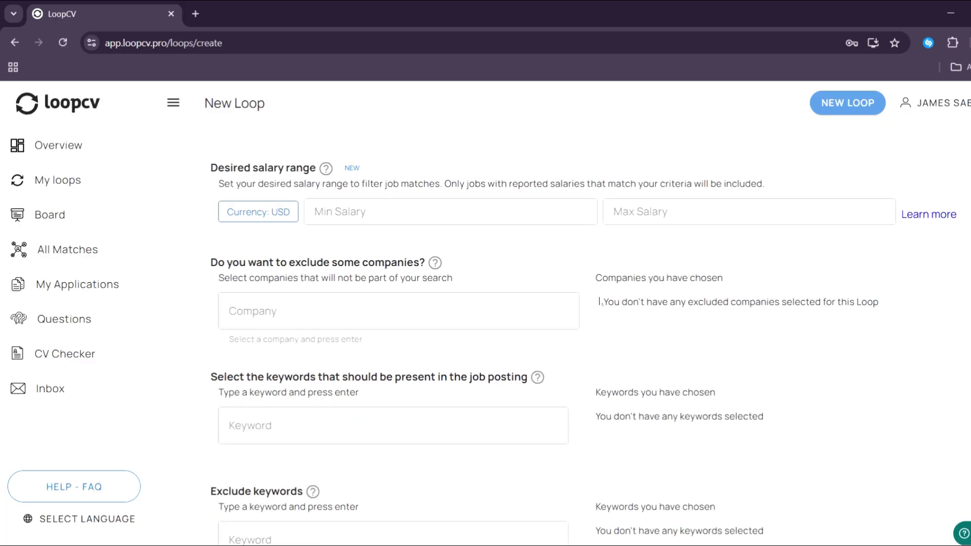
click(483, 318)
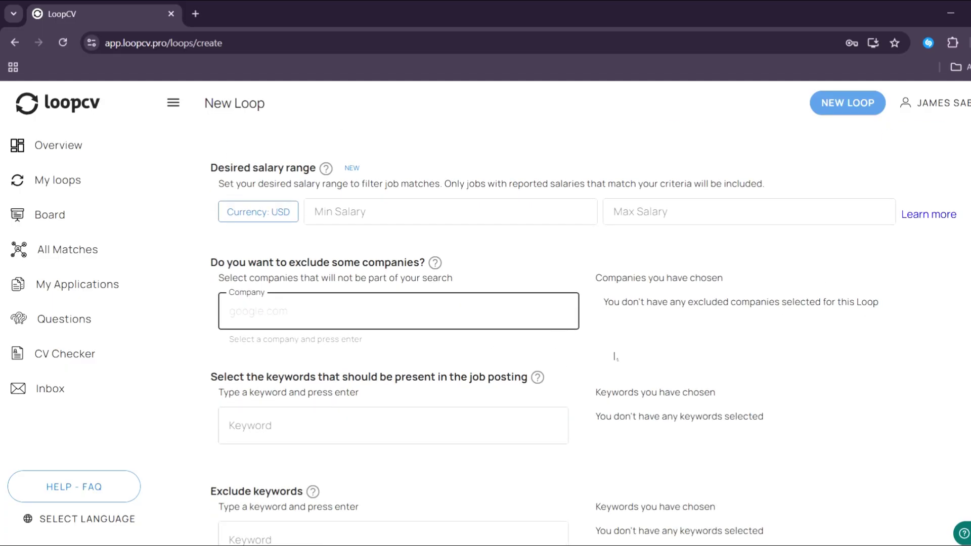
scroll(616, 357, down, 1)
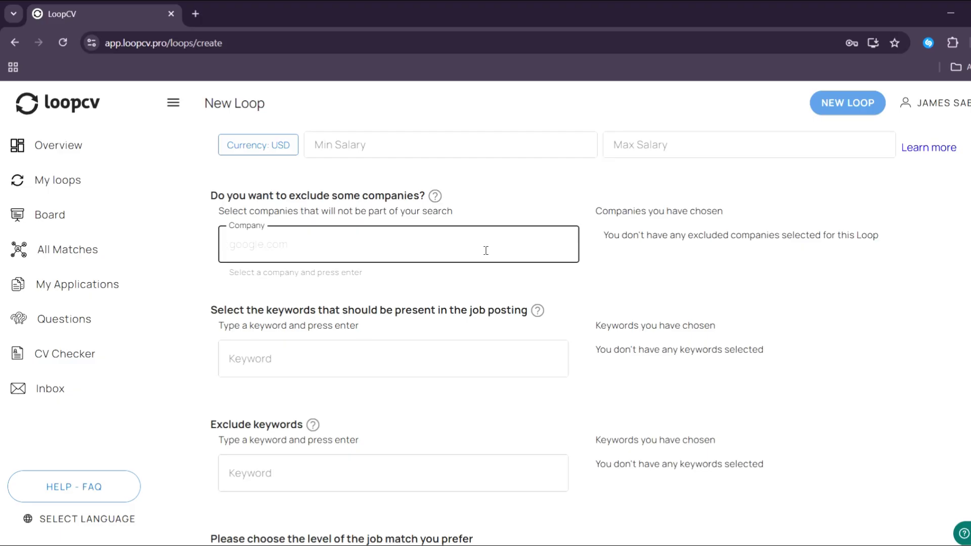
text(dfasdfadsfadsf)
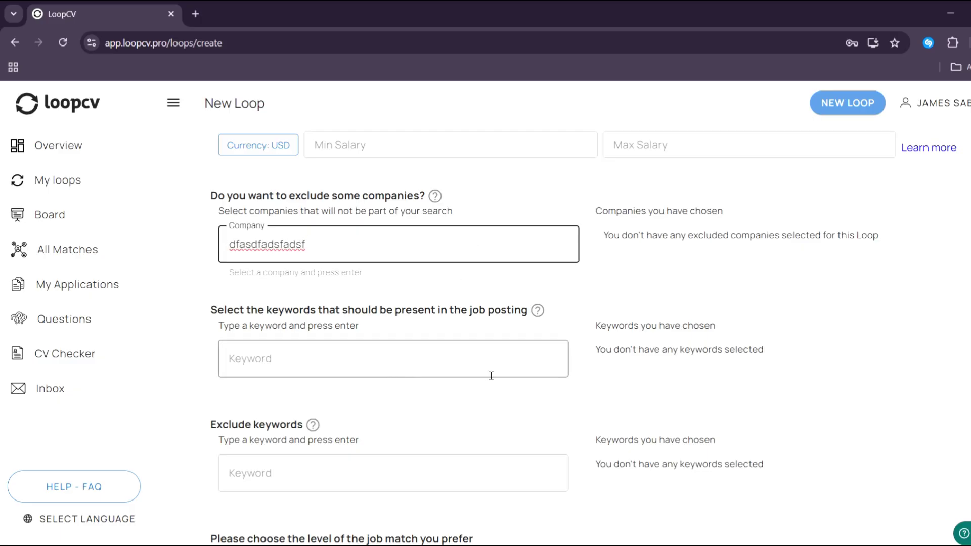
scroll(498, 378, down, 3)
- Add excluded keywords data, data analyst, fulltime and data manager
click(471, 340)
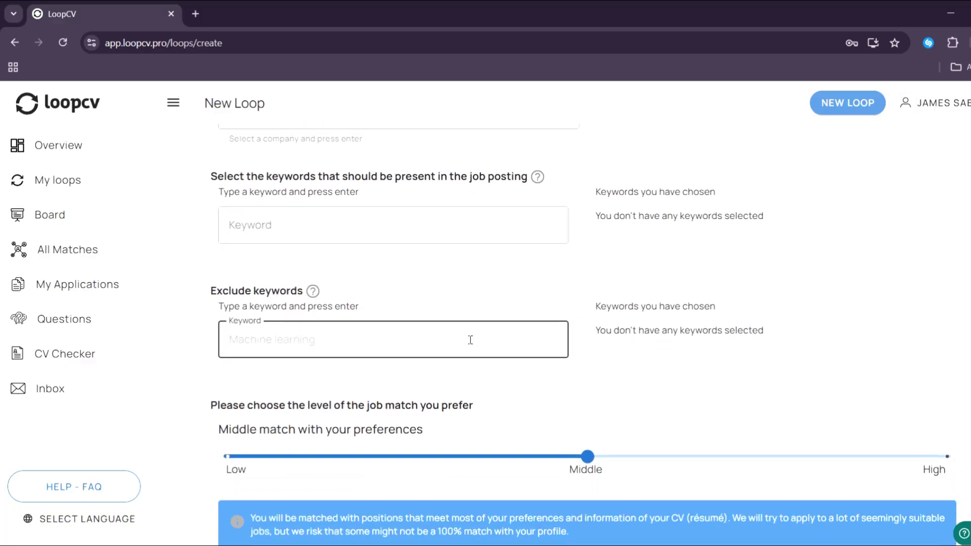
text(data)
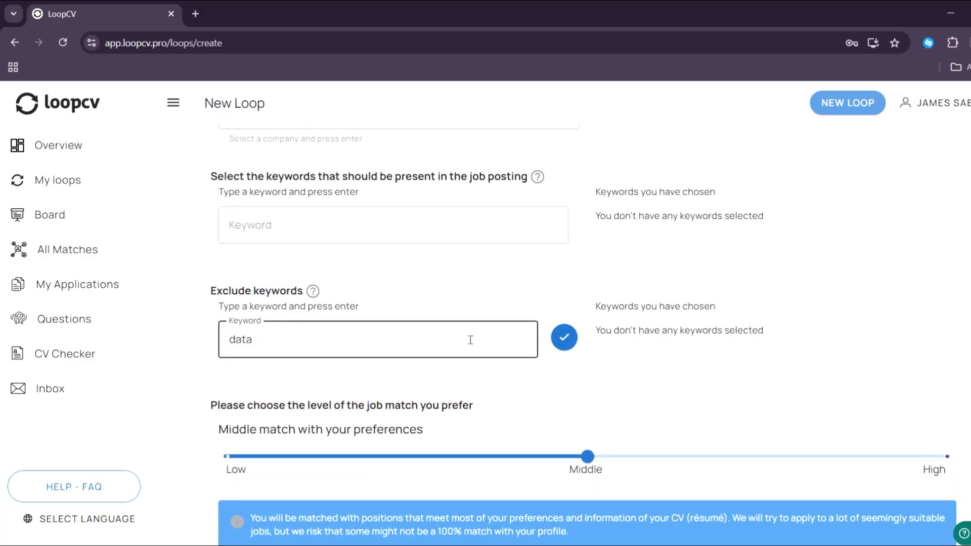
key(Return)
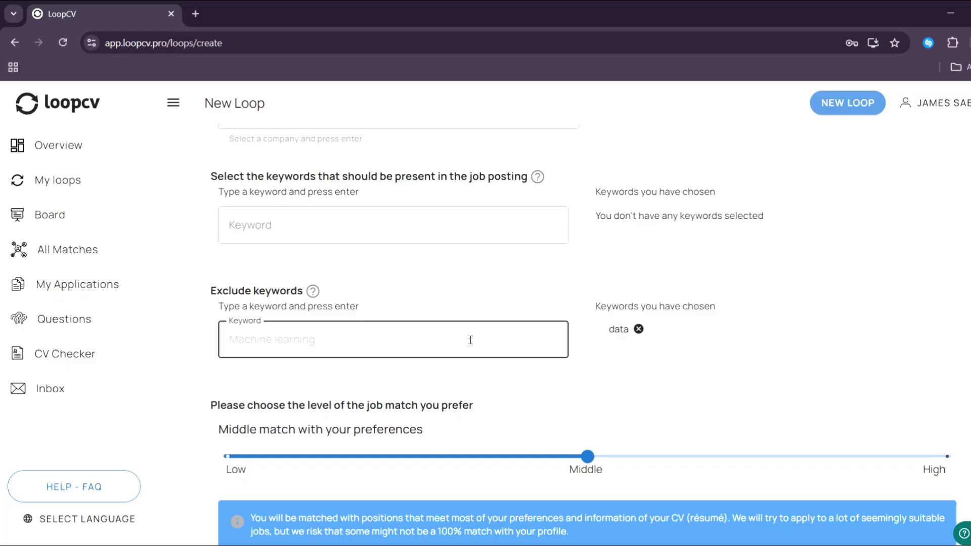
text(data an)
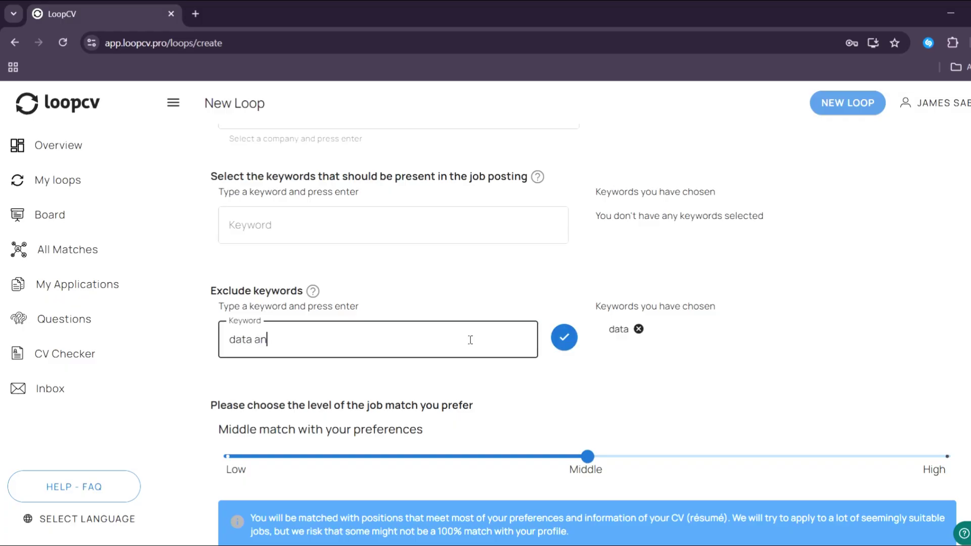
text(alyst)
key(Return)
text(fulltin)
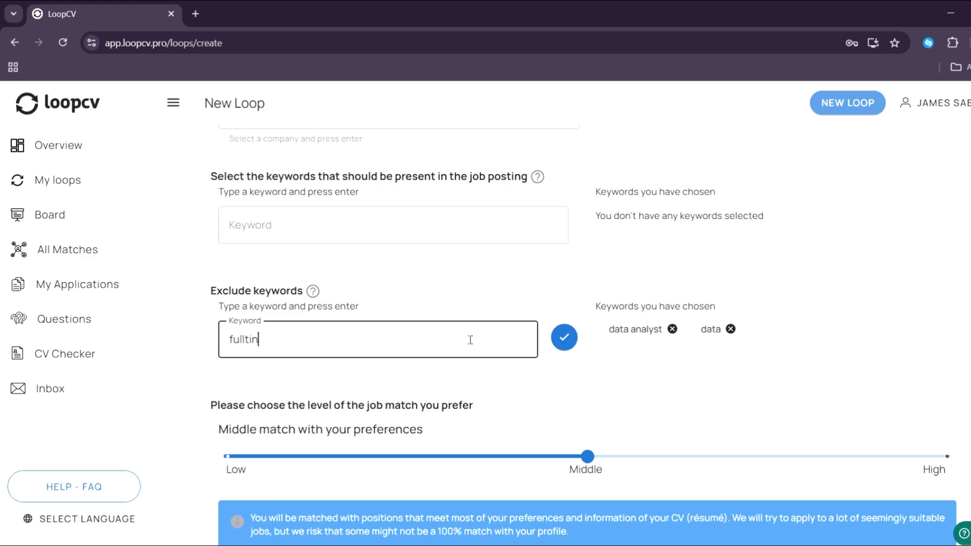
key(BackSpace)
text(me)
key(Return)
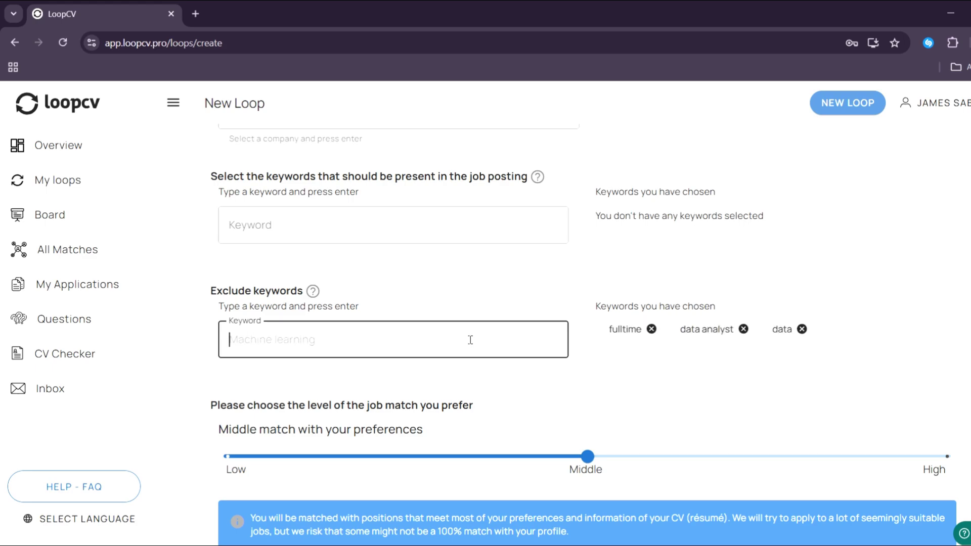
text(data manager)
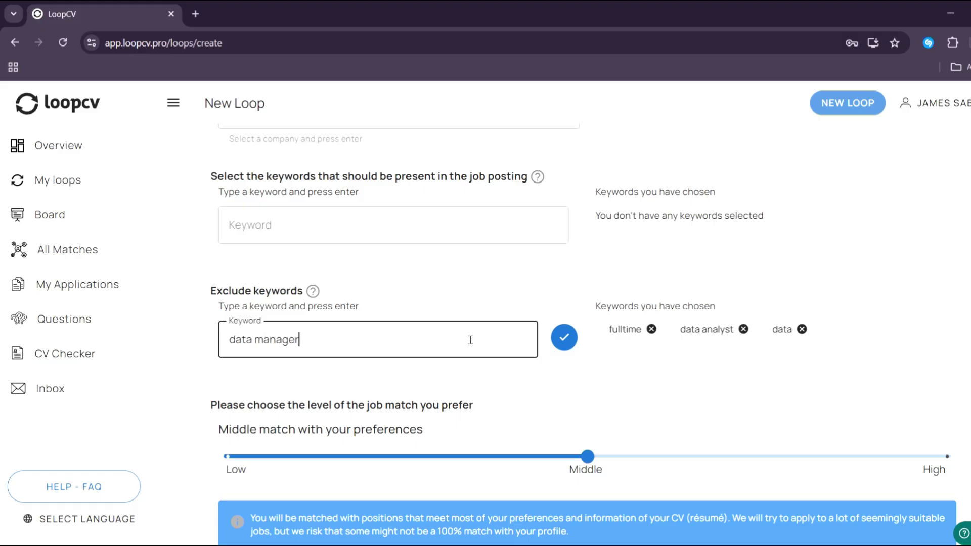
key(Return)
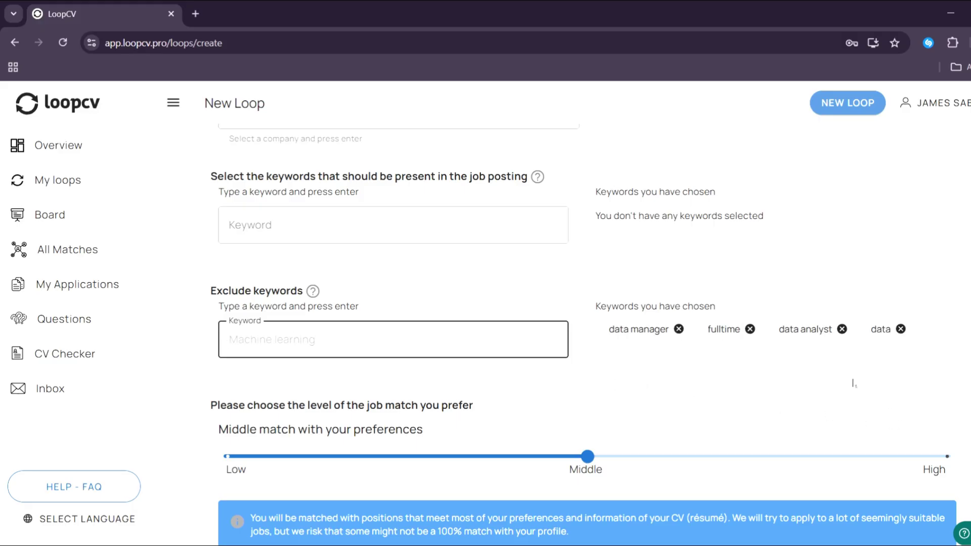
- Raise the job match level slider to High
scroll(853, 386, down, 1)
scroll(852, 394, down, 1)
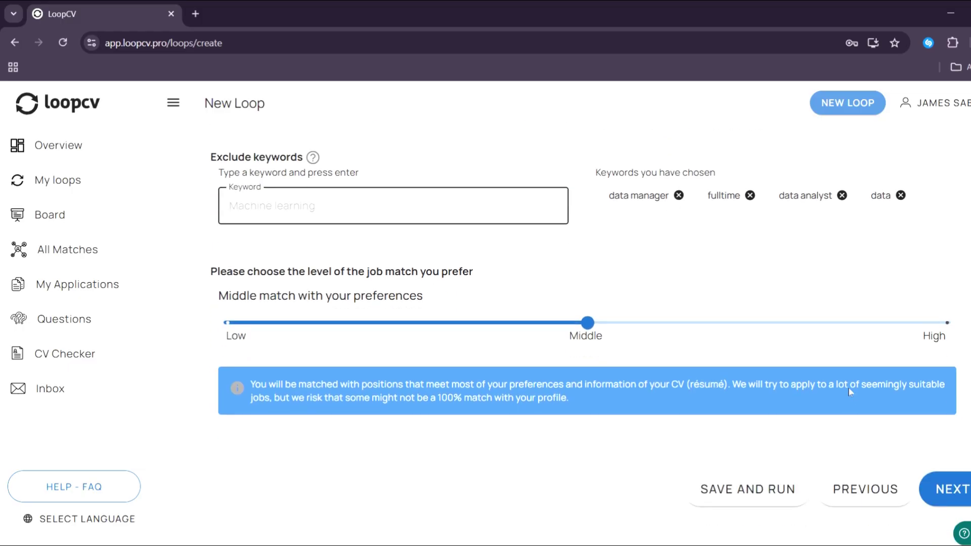
scroll(851, 392, down, 1)
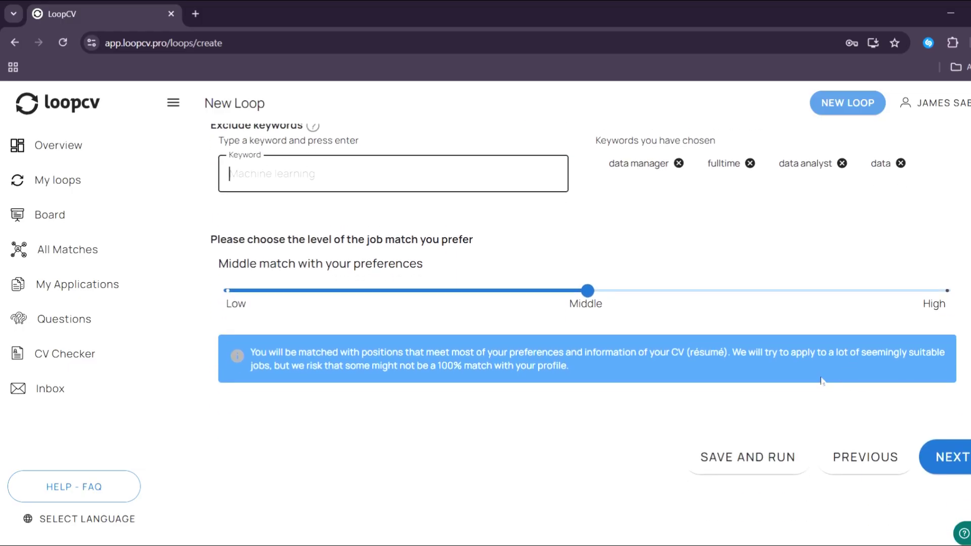
click(590, 291)
click(842, 291)
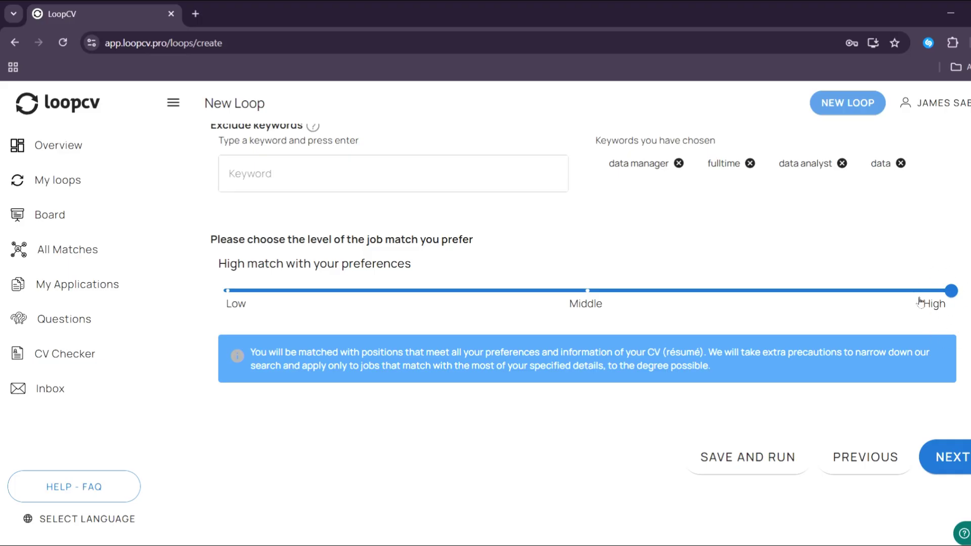
- Open the Review step and check the job title and location search info
click(937, 455)
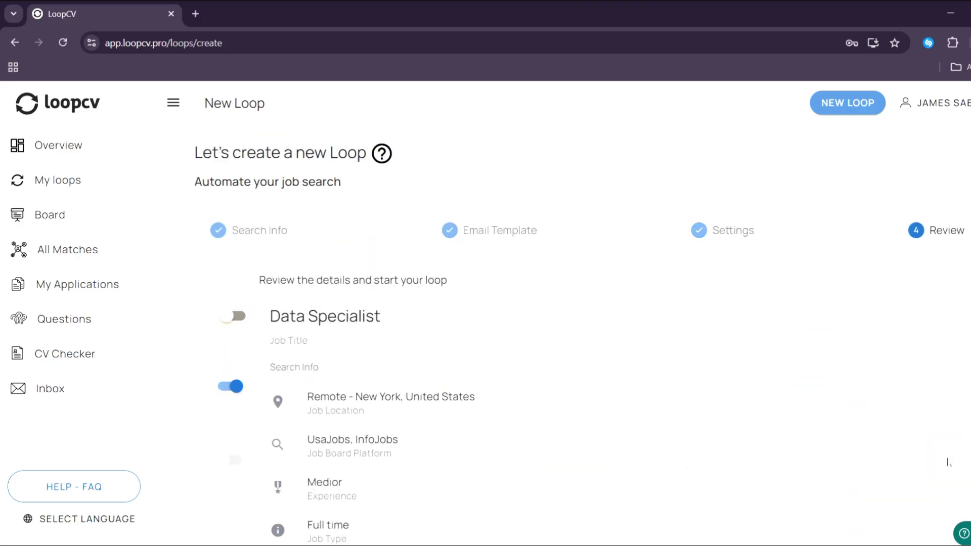
scroll(896, 420, down, 4)
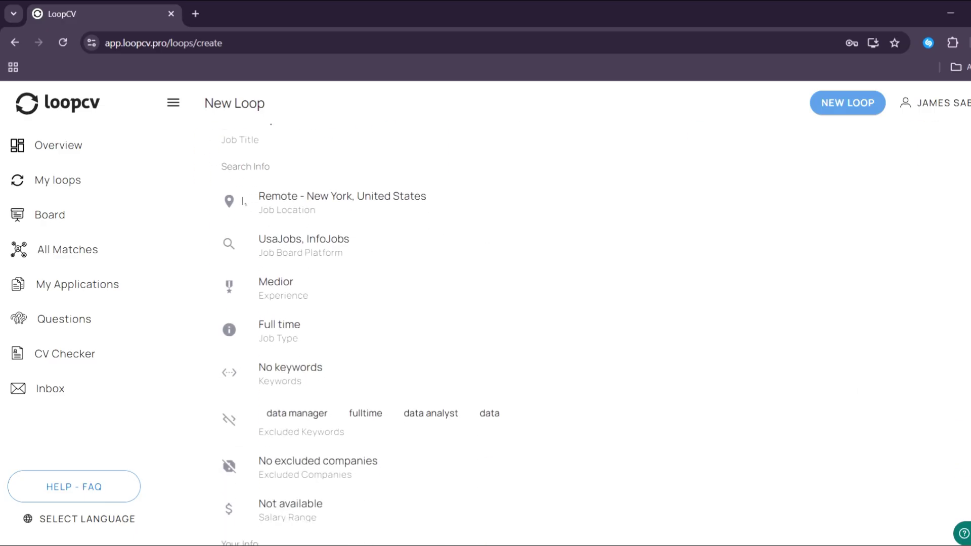
drag(251, 195, 406, 229)
scroll(419, 329, down, 10)
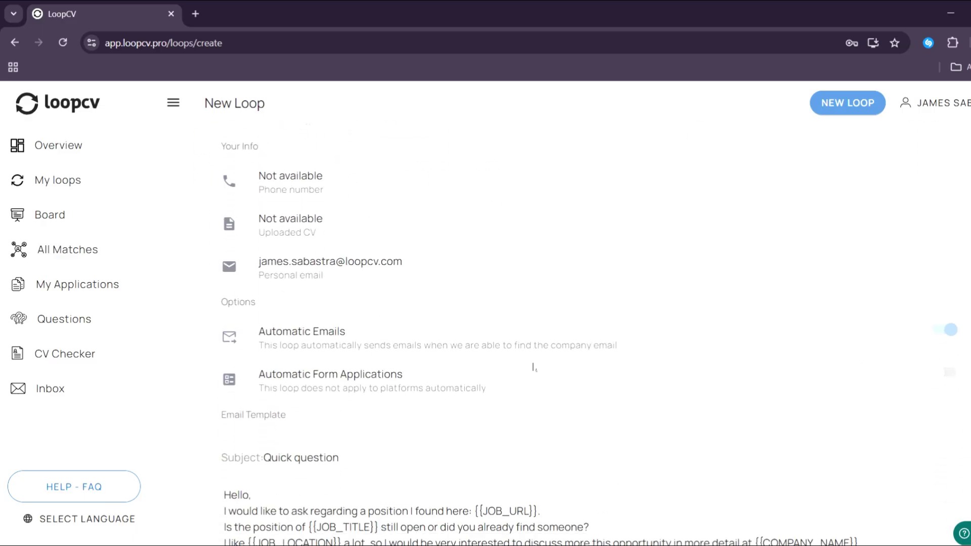
scroll(729, 409, down, 2)
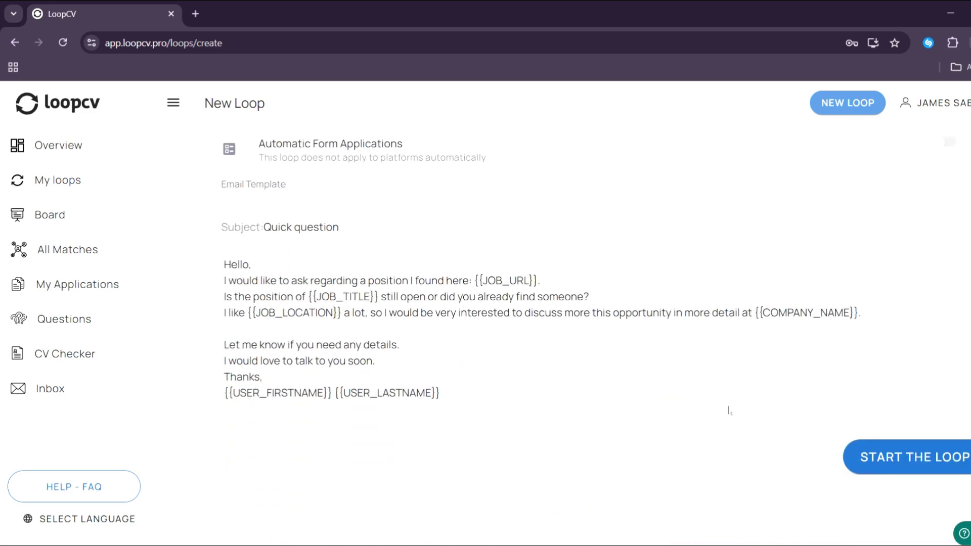
scroll(729, 410, up, 10)
click(616, 223)
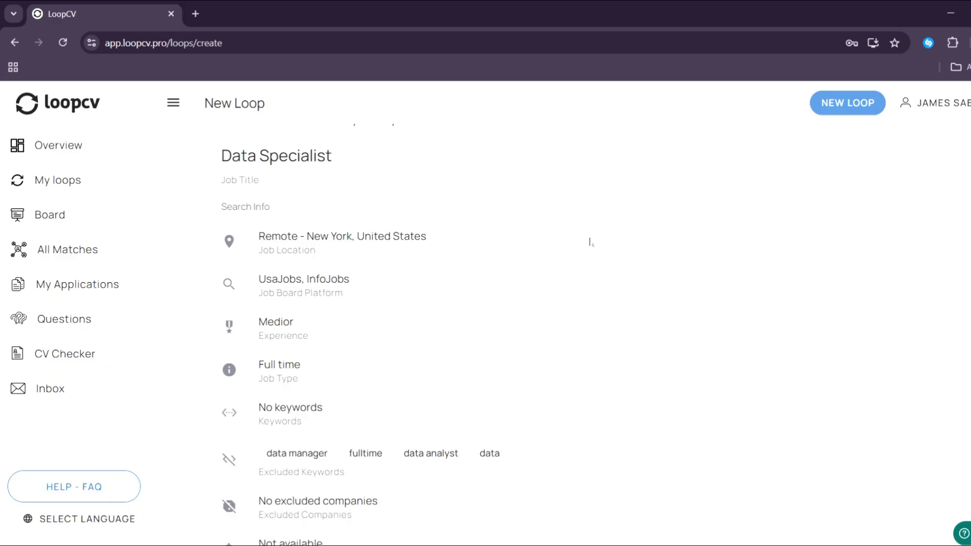
- Review the Options section, the excluded keywords, and the Quick question email template
scroll(590, 243, up, 2)
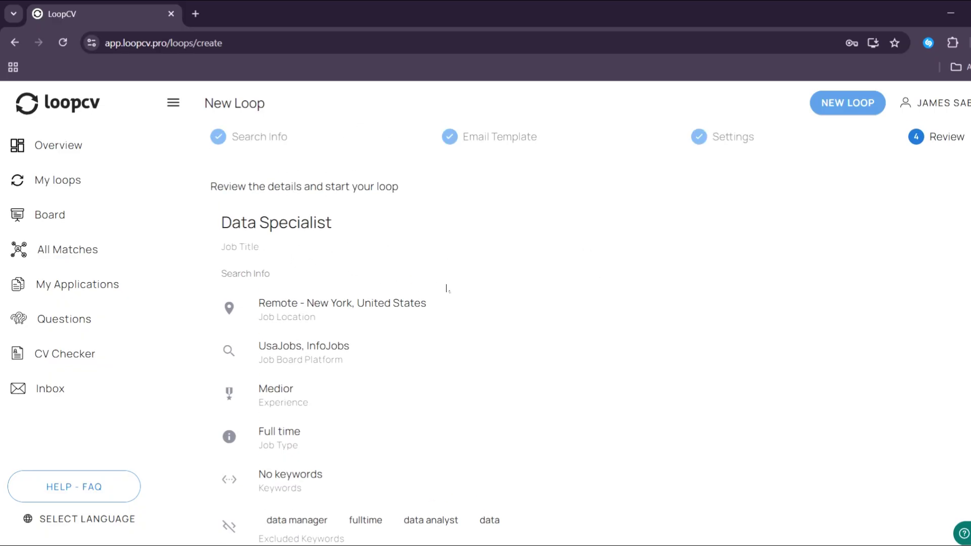
scroll(446, 287, down, 2)
scroll(306, 182, down, 8)
drag(223, 255, 314, 258)
scroll(304, 309, down, 3)
drag(221, 276, 289, 275)
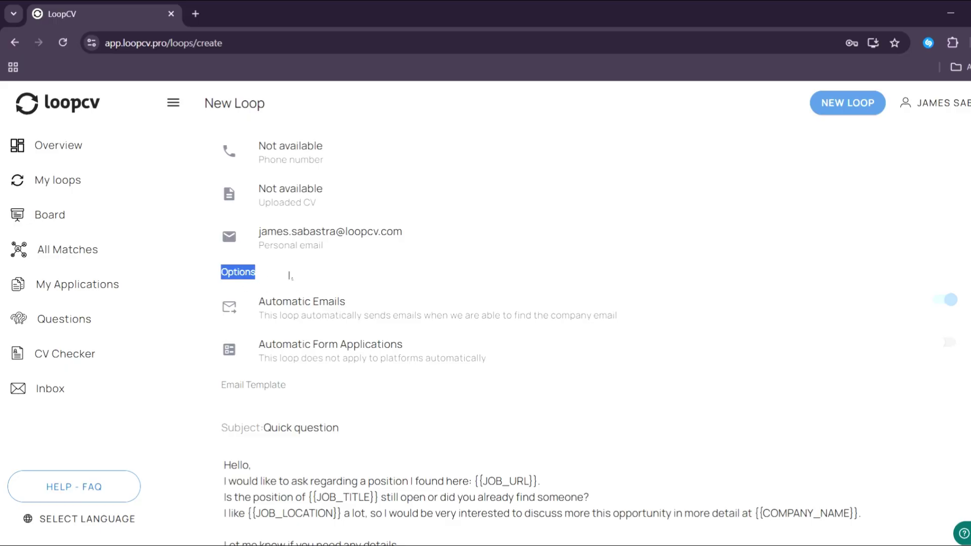
scroll(454, 359, down, 5)
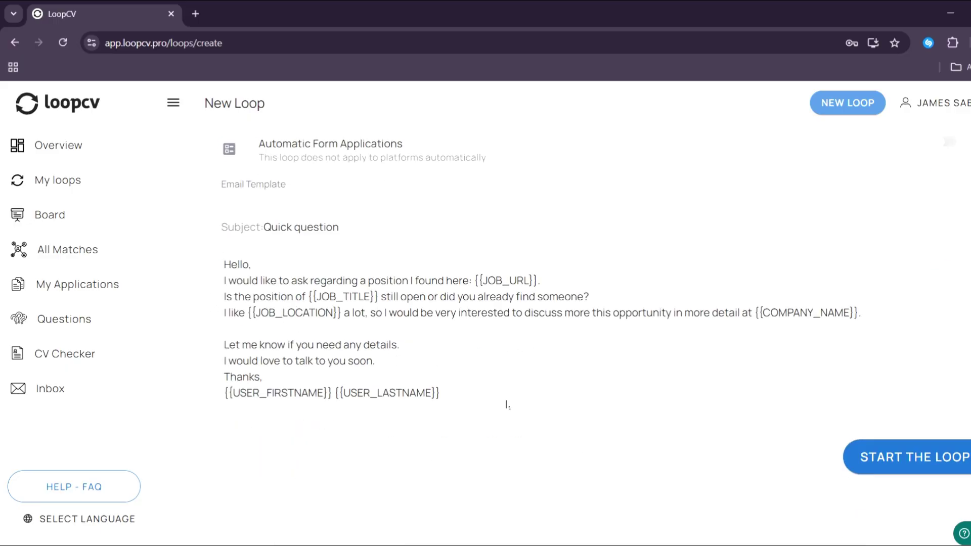
drag(508, 403, 213, 249)
click(212, 296)
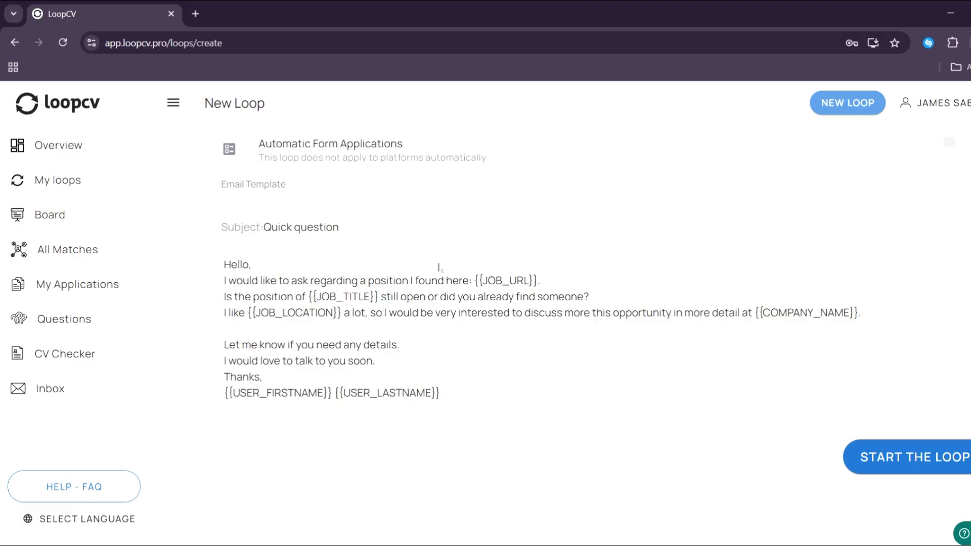
- Start the loop from the bottom of the Review page
click(915, 458)
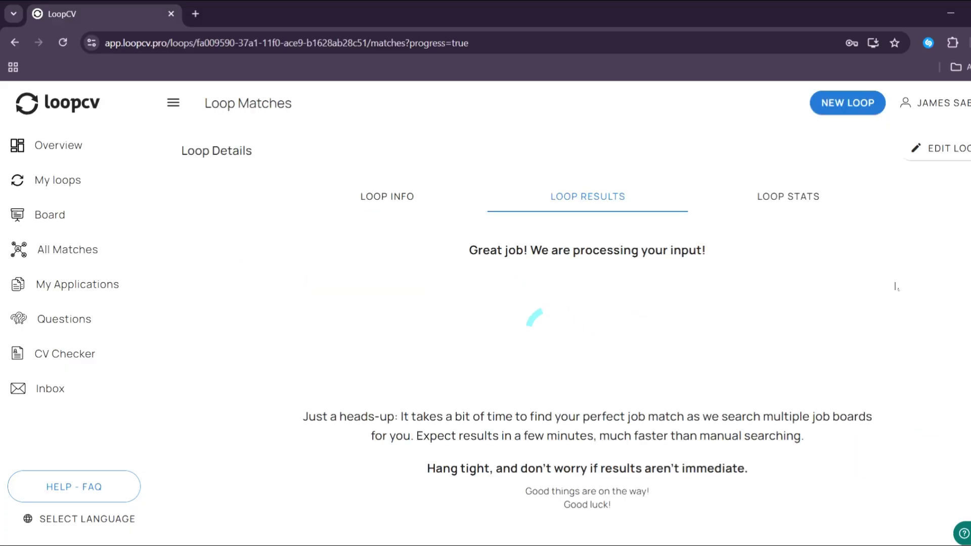